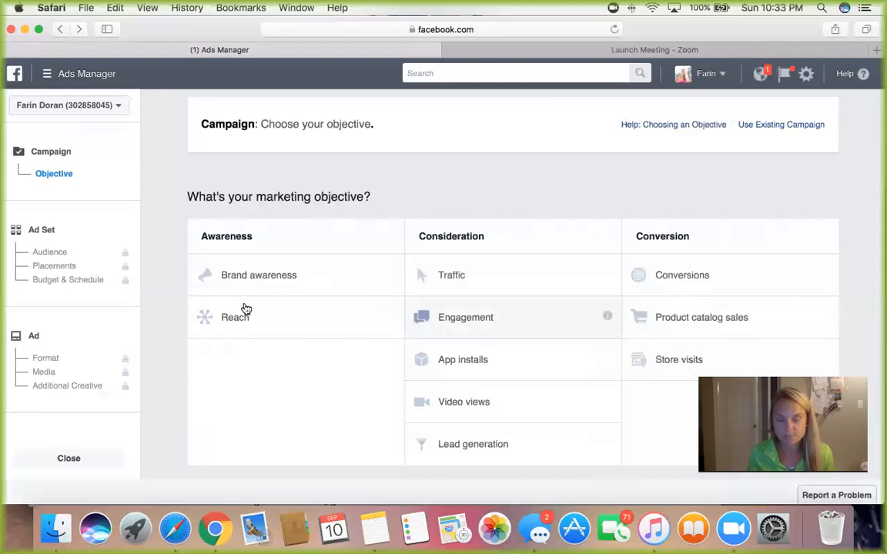
Step: Create an Engagement campaign for Page likes, named with the advertiser's initial and surname plus "Test", and continue to the ad set
{"action": "left_click", "coordinate": [424, 331]}
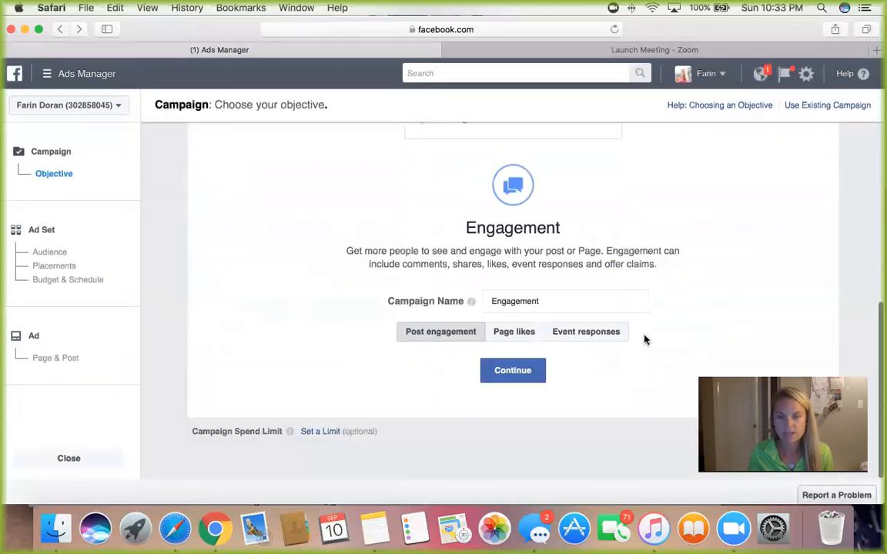
{"action": "left_click", "coordinate": [531, 333]}
{"action": "left_click", "coordinate": [555, 301]}
{"action": "left_click_drag", "start_coordinate": [556, 301], "coordinate": [485, 302]}
{"action": "type", "text": "P"}
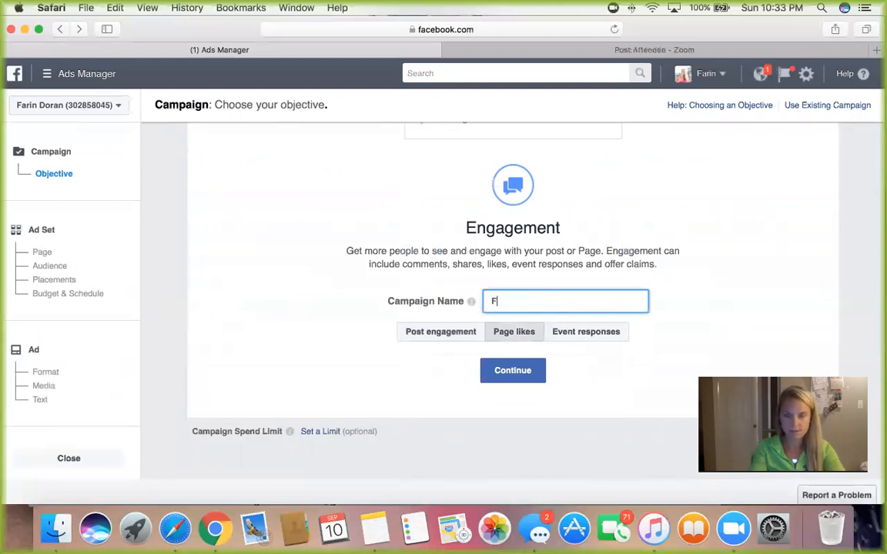
{"action": "key", "text": "BackSpace"}
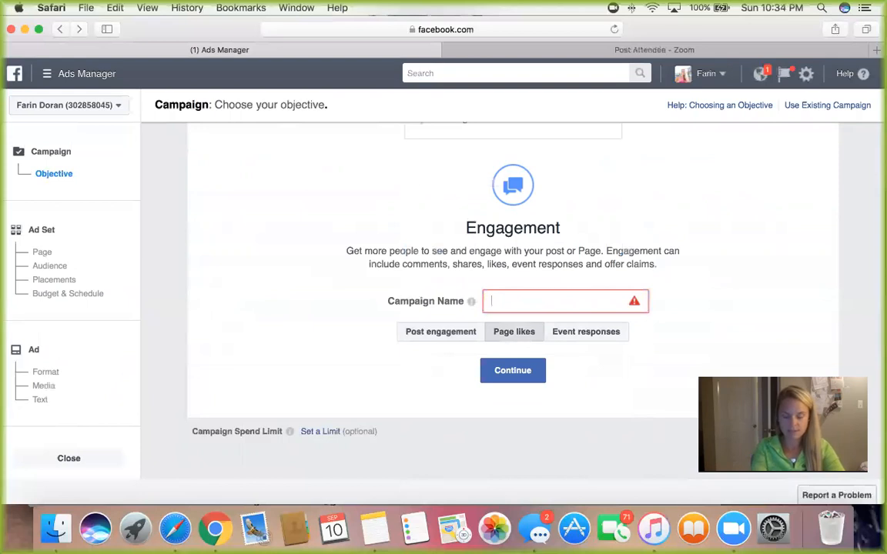
{"action": "type", "text": "FDoran"}
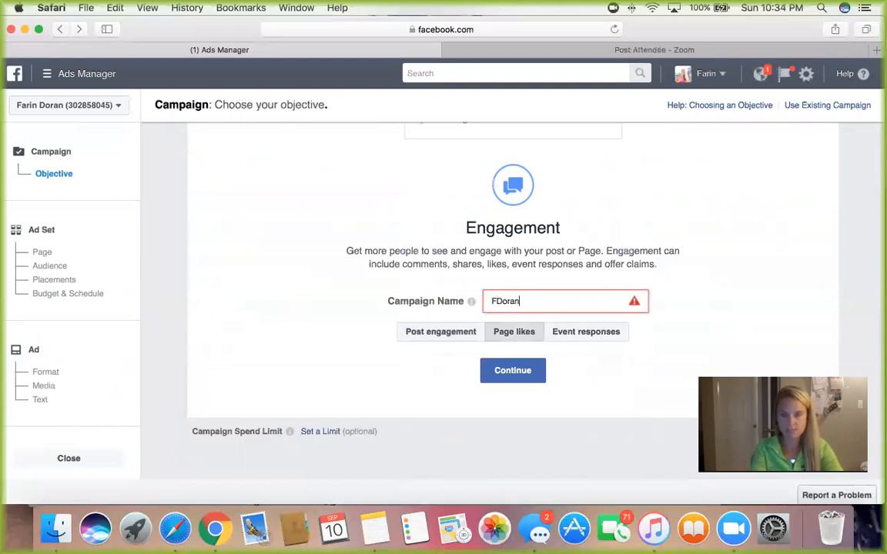
{"action": "type", "text": "Test"}
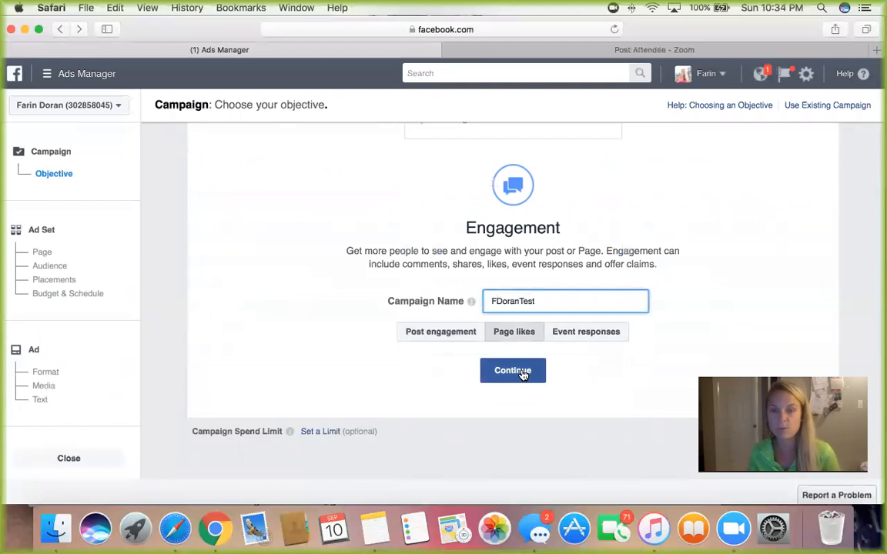
{"action": "left_click", "coordinate": [513, 370]}
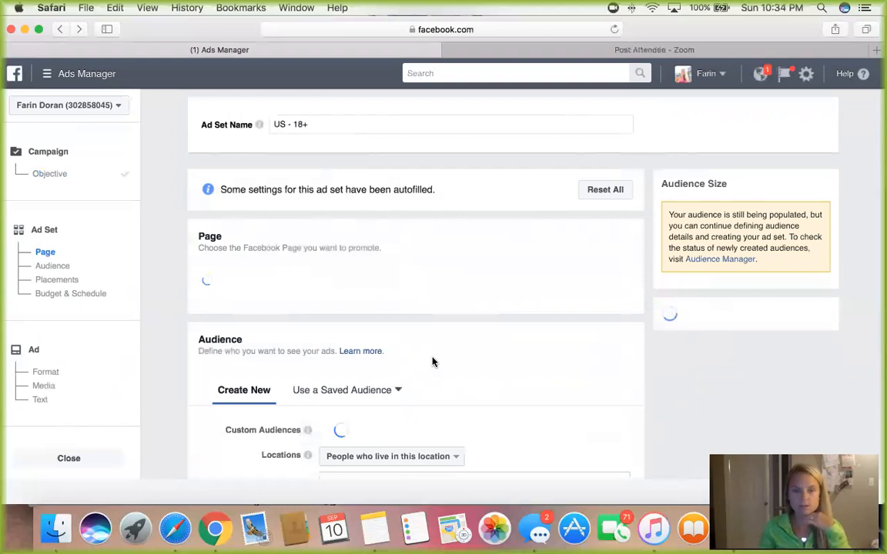
Step: Review the ad set's Facebook Page and audience settings, including the custom and lookalike audiences on offer
{"action": "scroll", "coordinate": [432, 362], "scroll_direction": "down", "scroll_amount": 3}
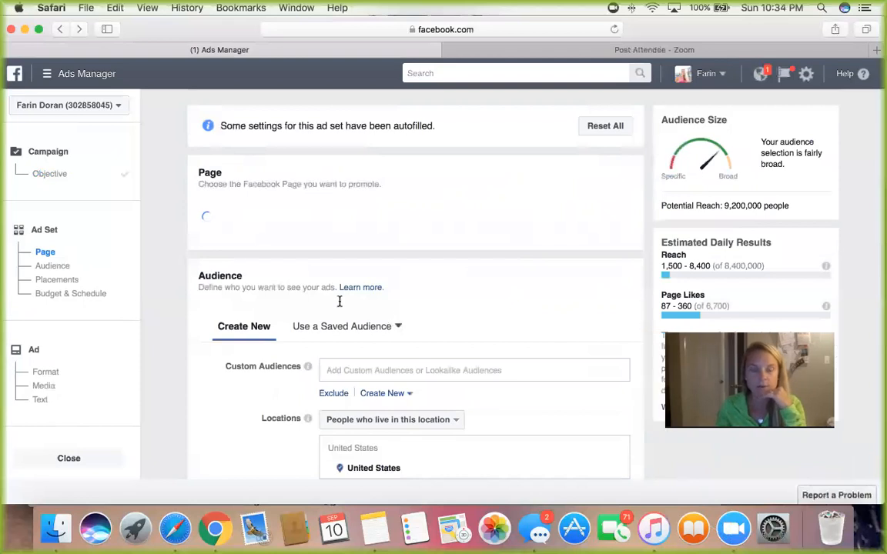
{"action": "scroll", "coordinate": [329, 289], "scroll_direction": "down", "scroll_amount": 1}
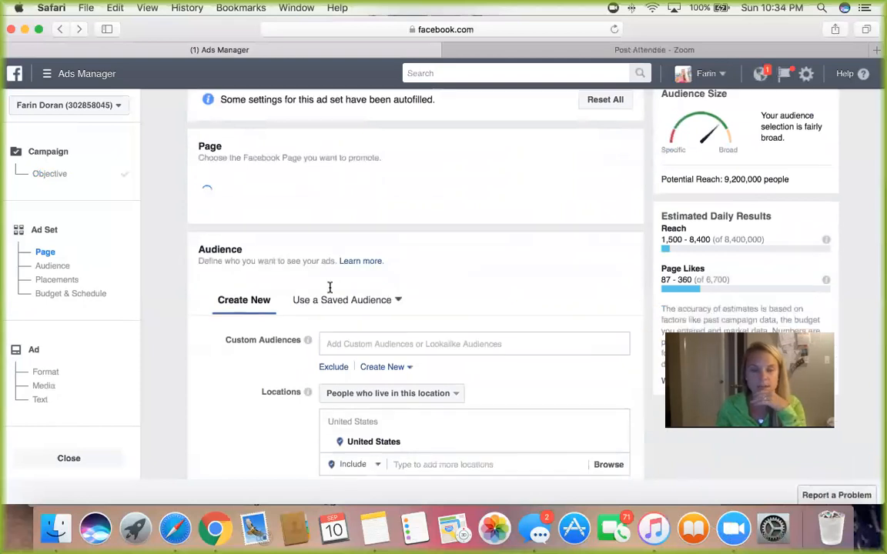
{"action": "scroll", "coordinate": [329, 287], "scroll_direction": "up", "scroll_amount": 1}
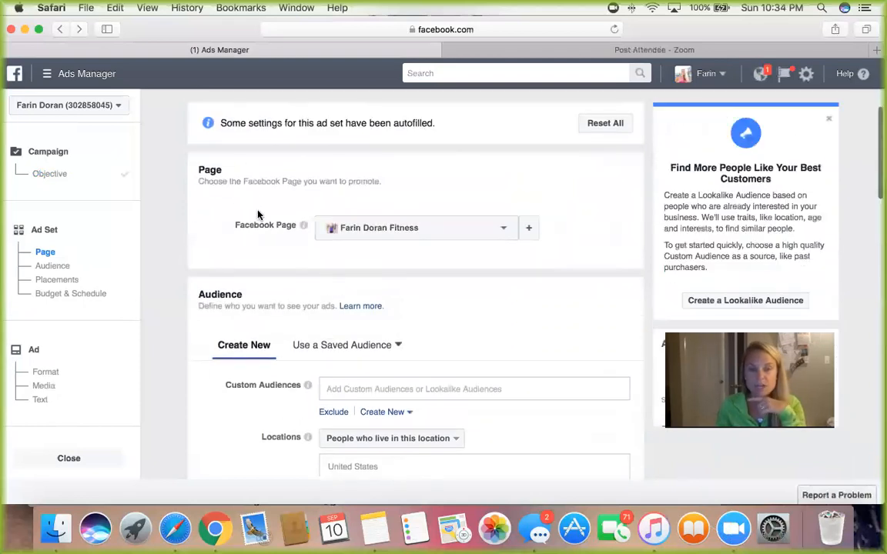
{"action": "scroll", "coordinate": [307, 184], "scroll_direction": "up", "scroll_amount": 1}
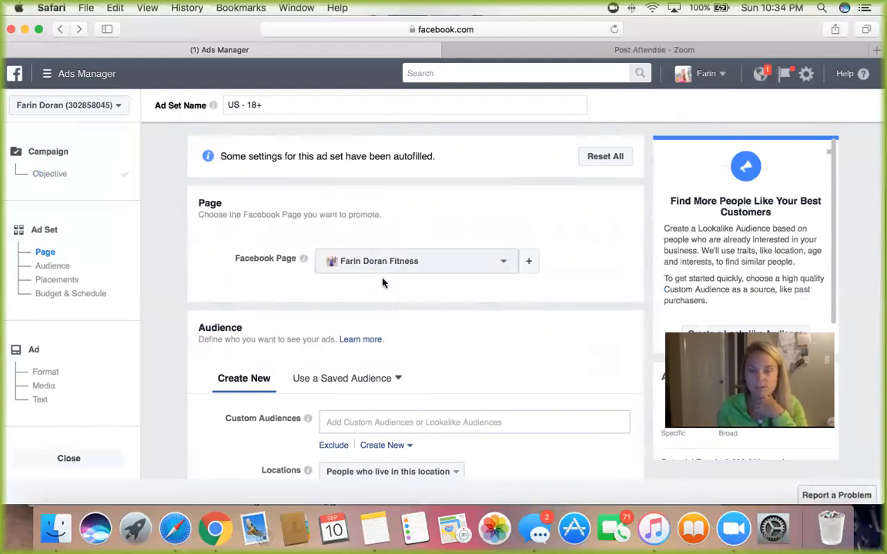
{"action": "scroll", "coordinate": [382, 282], "scroll_direction": "down", "scroll_amount": 3}
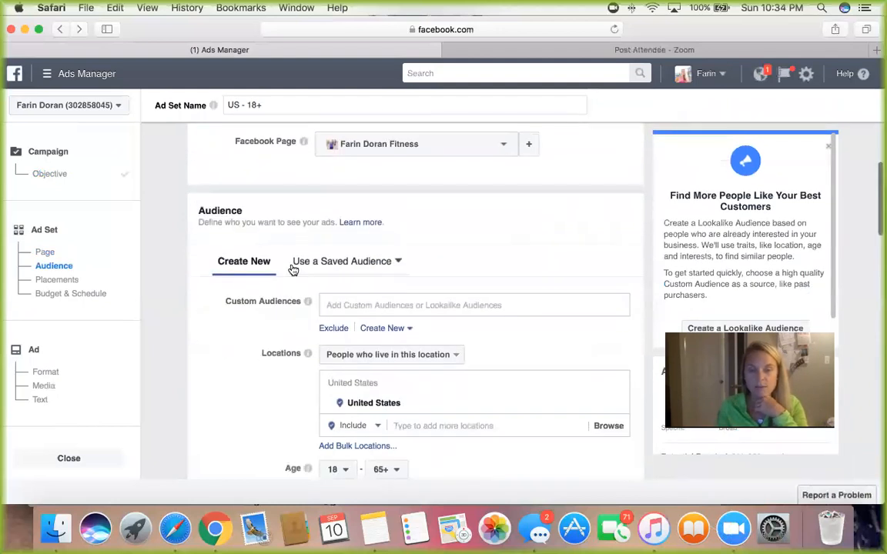
{"action": "scroll", "coordinate": [255, 234], "scroll_direction": "down", "scroll_amount": 2}
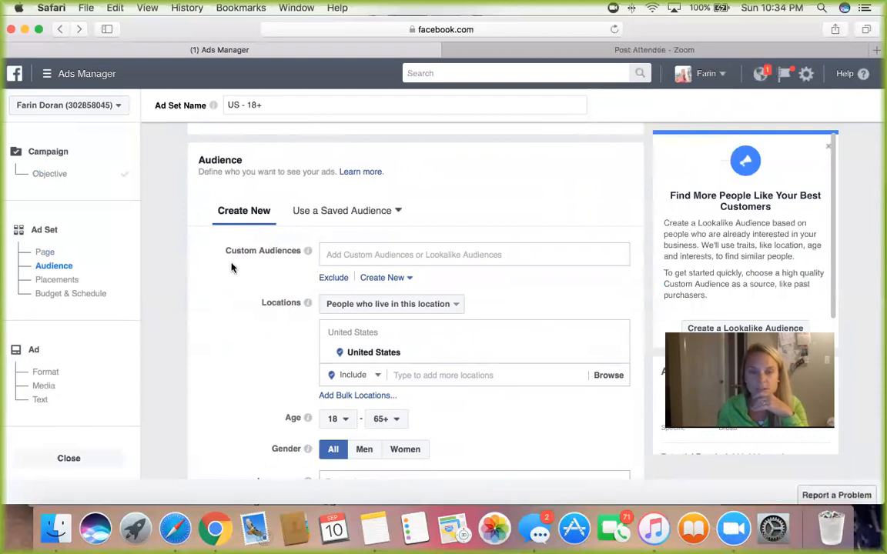
{"action": "scroll", "coordinate": [364, 229], "scroll_direction": "down", "scroll_amount": 1}
{"action": "left_click", "coordinate": [362, 233]}
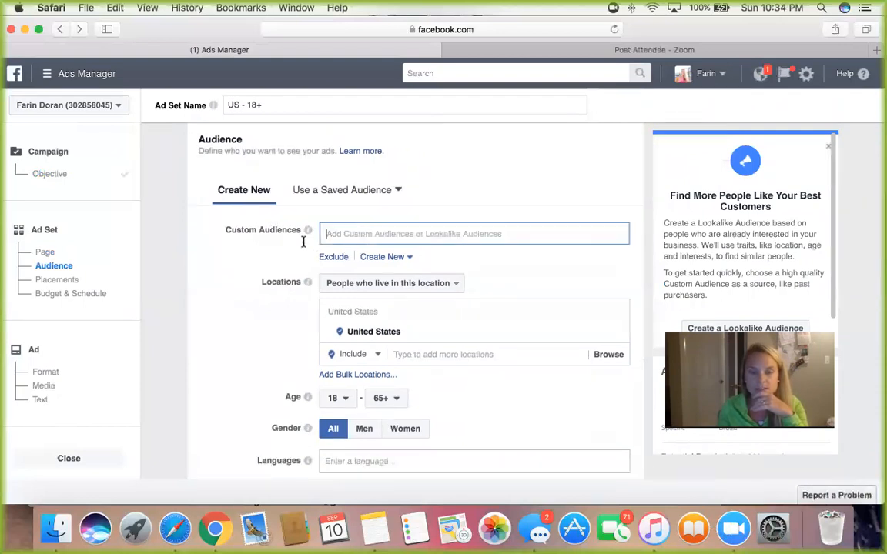
{"action": "left_click", "coordinate": [257, 264]}
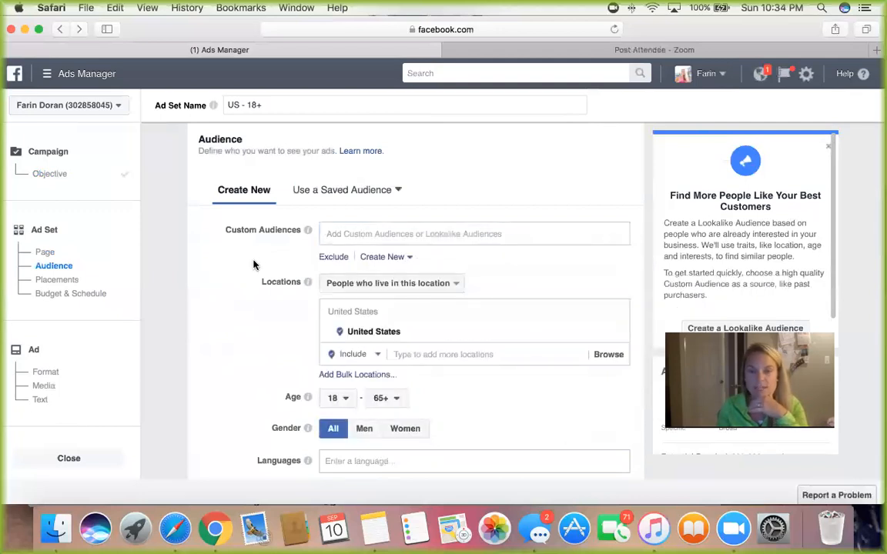
Step: Add Canada and the United Kingdom to the audience's included locations
{"action": "scroll", "coordinate": [253, 265], "scroll_direction": "down", "scroll_amount": 2}
{"action": "scroll", "coordinate": [253, 265], "scroll_direction": "up", "scroll_amount": 1}
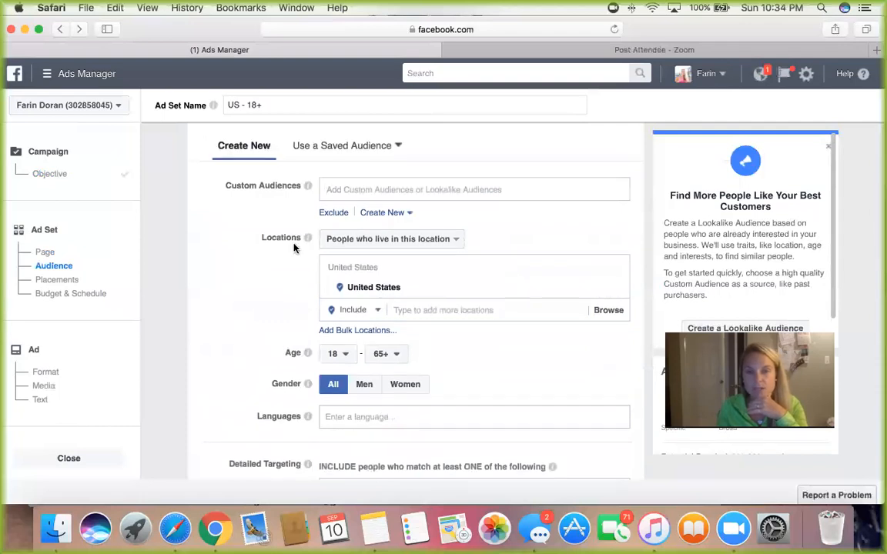
{"action": "left_click", "coordinate": [440, 309]}
{"action": "type", "text": "can"}
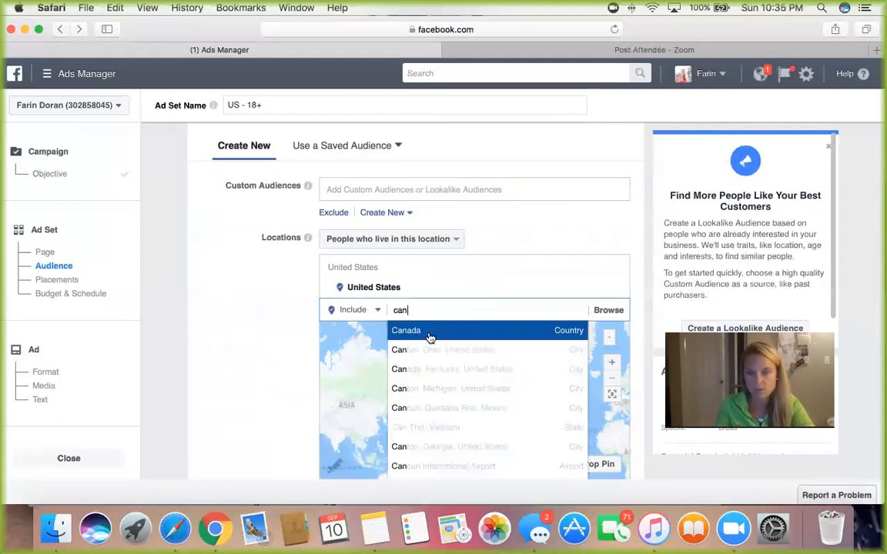
{"action": "left_click", "coordinate": [410, 332]}
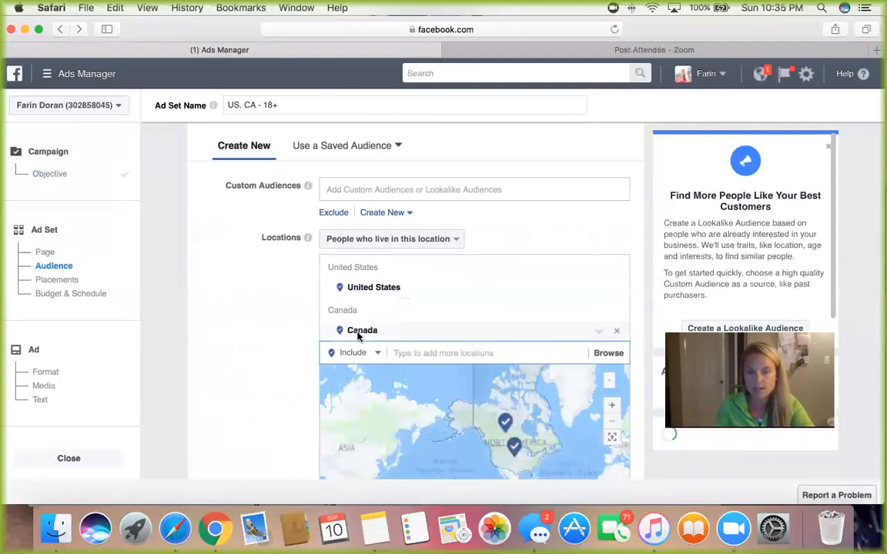
{"action": "scroll", "coordinate": [413, 339], "scroll_direction": "down", "scroll_amount": 1}
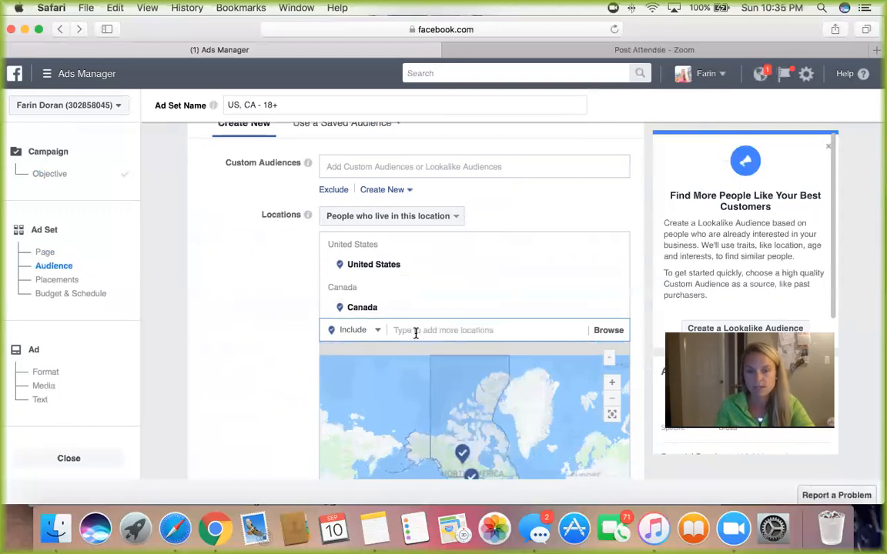
{"action": "type", "text": "united k"}
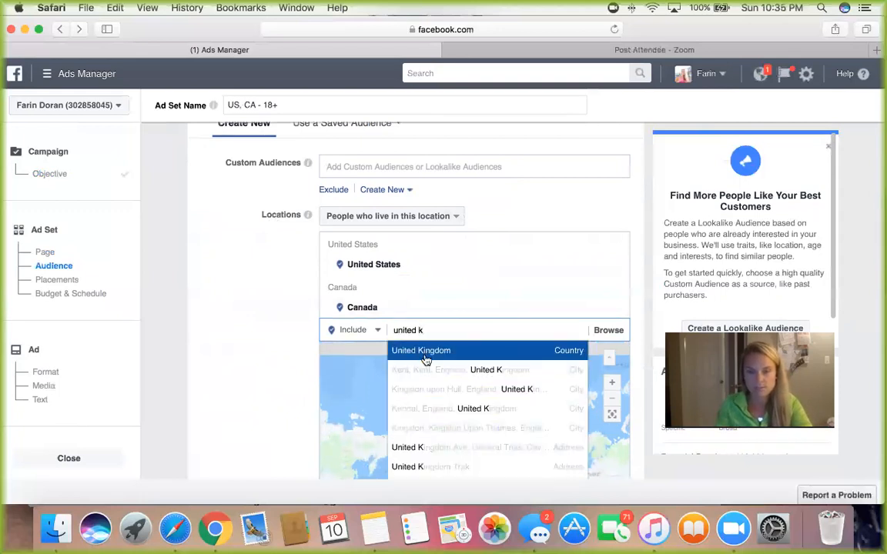
{"action": "key", "text": "Return"}
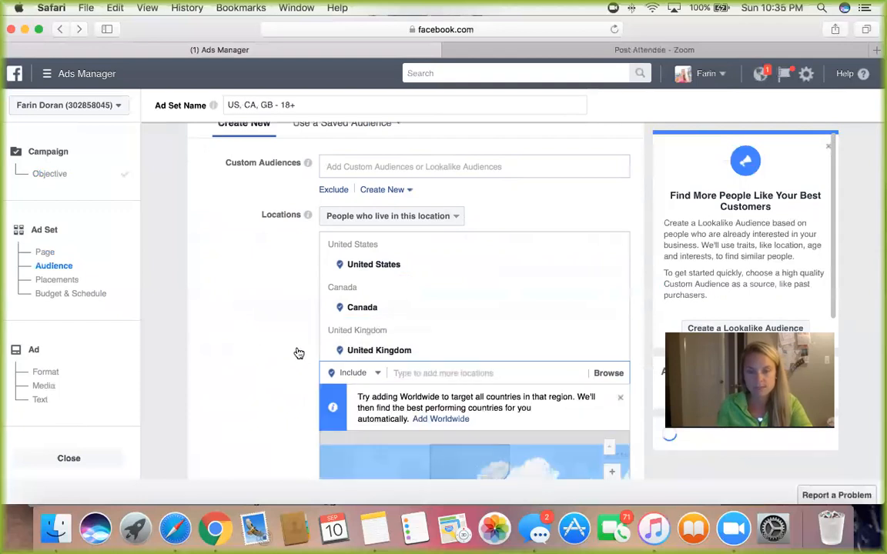
Step: Restrict the audience's gender to Women
{"action": "scroll", "coordinate": [252, 345], "scroll_direction": "down", "scroll_amount": 10}
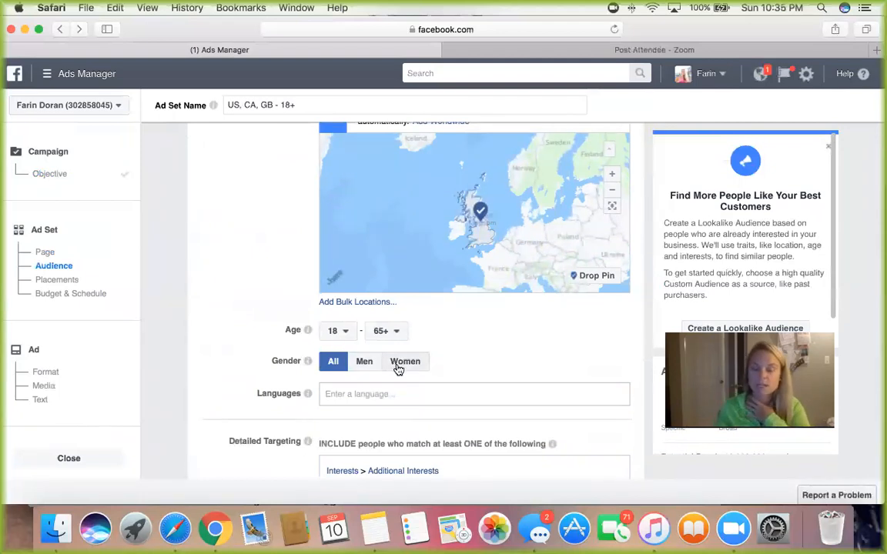
{"action": "scroll", "coordinate": [398, 370], "scroll_direction": "down", "scroll_amount": 1}
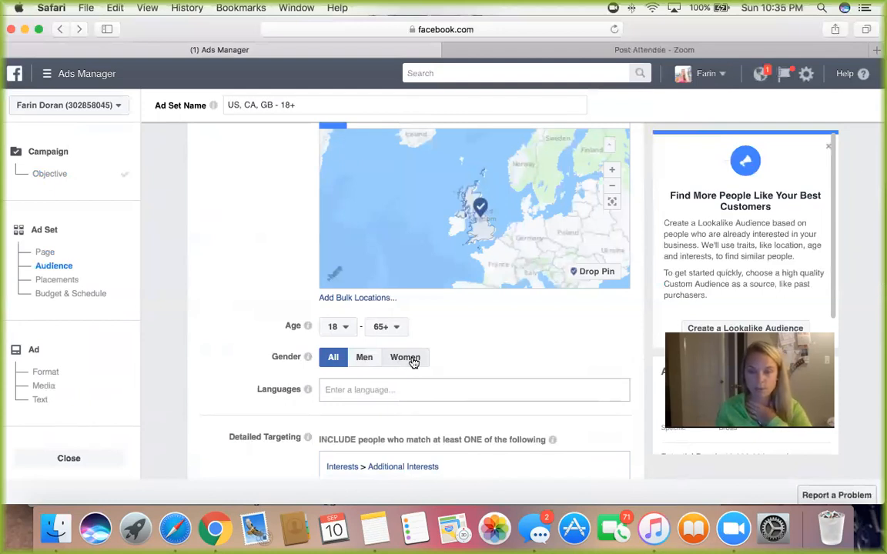
{"action": "scroll", "coordinate": [414, 361], "scroll_direction": "up", "scroll_amount": 1}
{"action": "scroll", "coordinate": [412, 365], "scroll_direction": "up", "scroll_amount": 1}
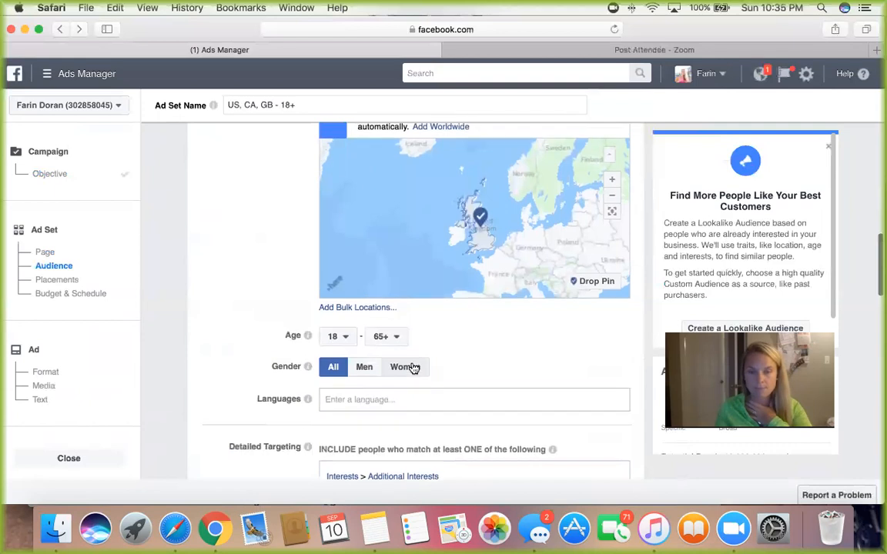
{"action": "left_click", "coordinate": [405, 367]}
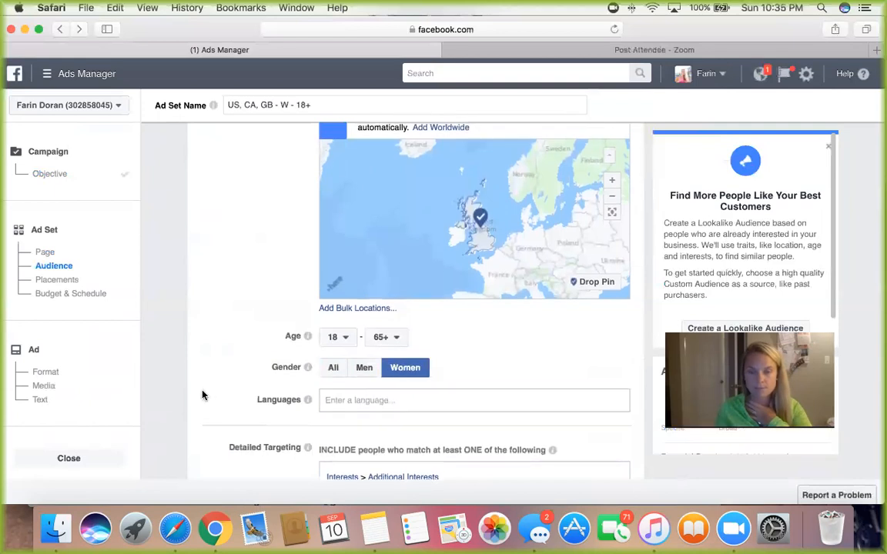
Step: Set the audience's age range to 26 through 46
{"action": "left_click", "coordinate": [346, 341]}
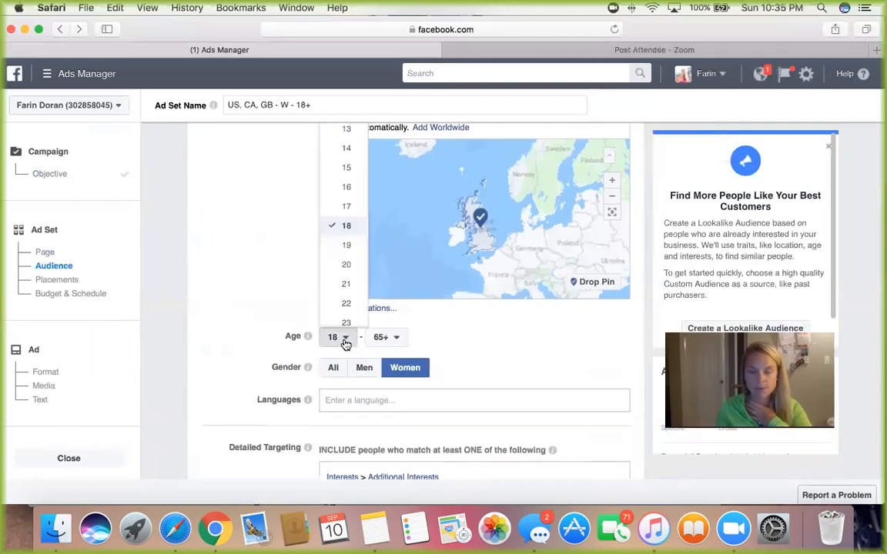
{"action": "scroll", "coordinate": [335, 283], "scroll_direction": "down", "scroll_amount": 1}
{"action": "scroll", "coordinate": [334, 284], "scroll_direction": "down", "scroll_amount": 3}
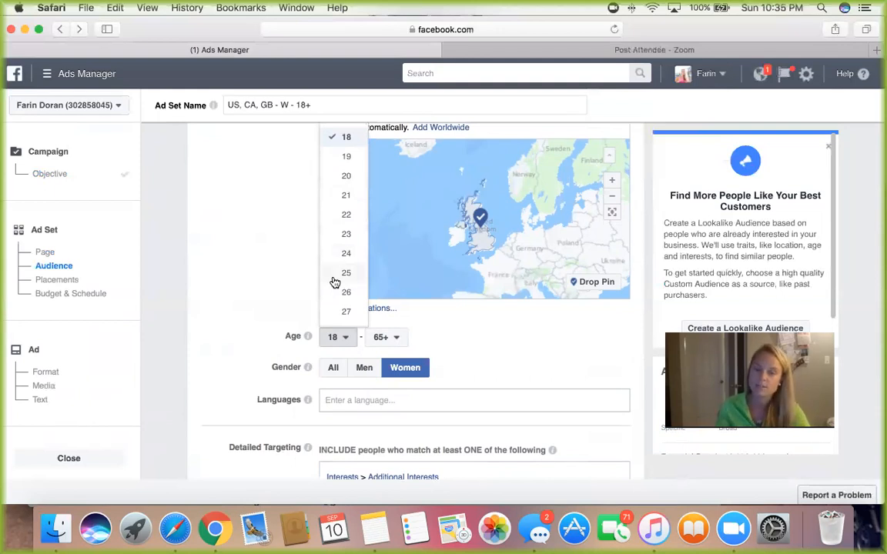
{"action": "scroll", "coordinate": [335, 283], "scroll_direction": "down", "scroll_amount": 1}
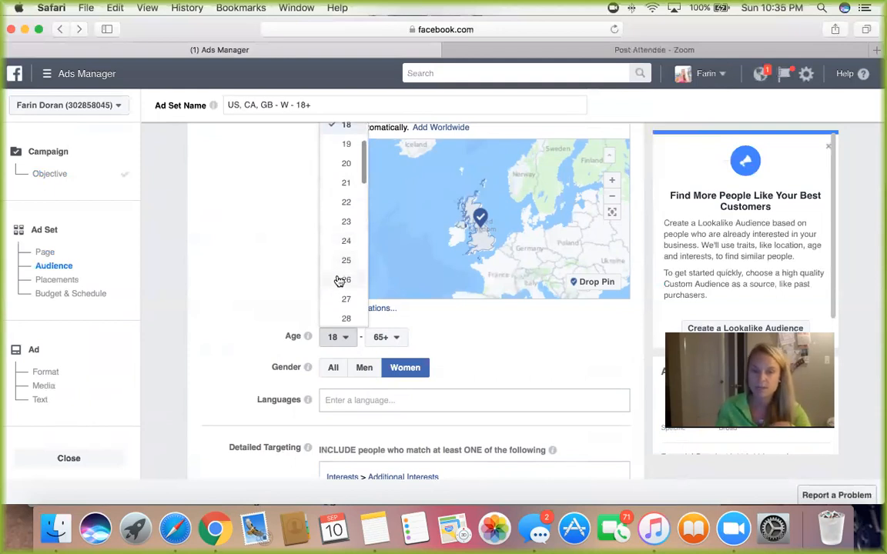
{"action": "left_click", "coordinate": [343, 280]}
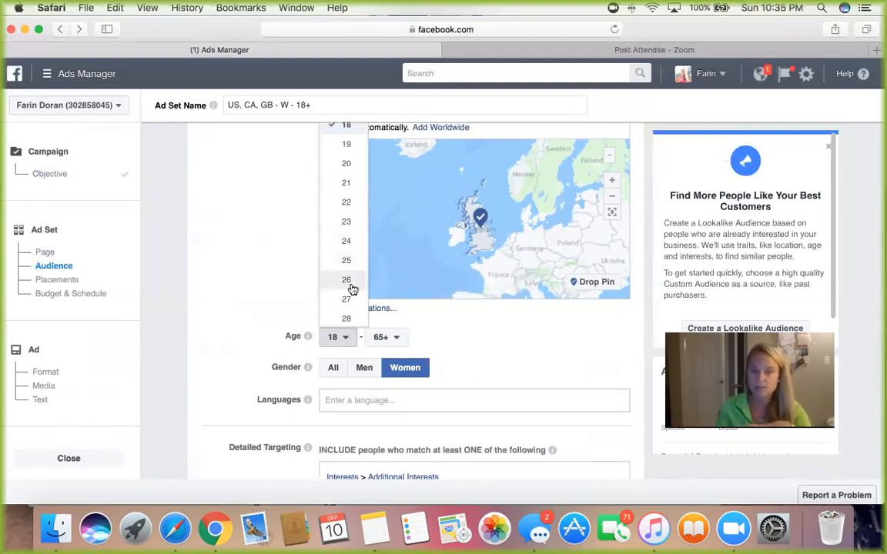
{"action": "left_click", "coordinate": [388, 341]}
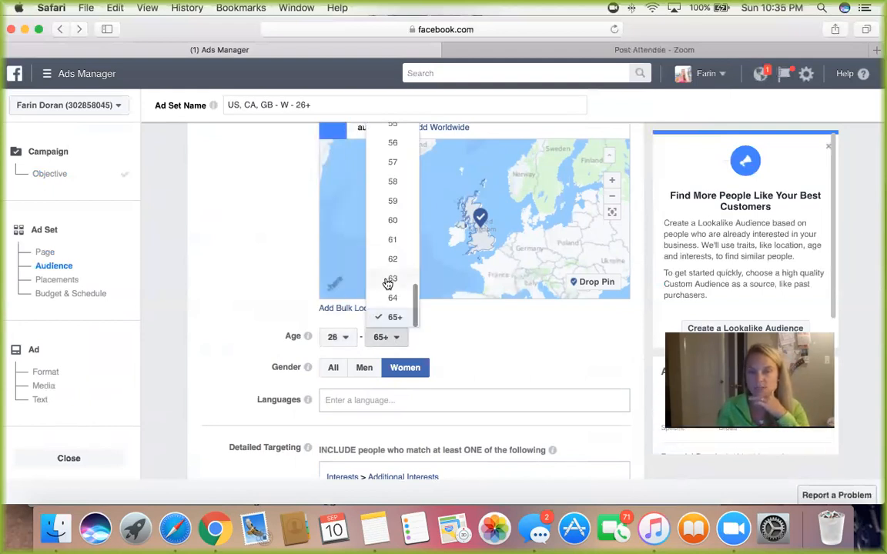
{"action": "scroll", "coordinate": [389, 284], "scroll_direction": "up", "scroll_amount": 5}
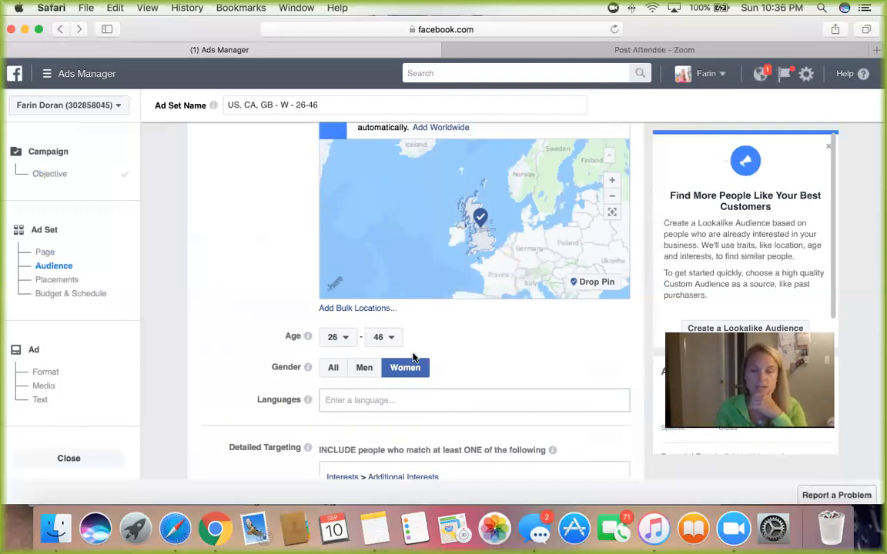
Step: Add English (UK) and English (US) as the audience's languages
{"action": "scroll", "coordinate": [373, 377], "scroll_direction": "down", "scroll_amount": 1}
{"action": "left_click", "coordinate": [367, 387]}
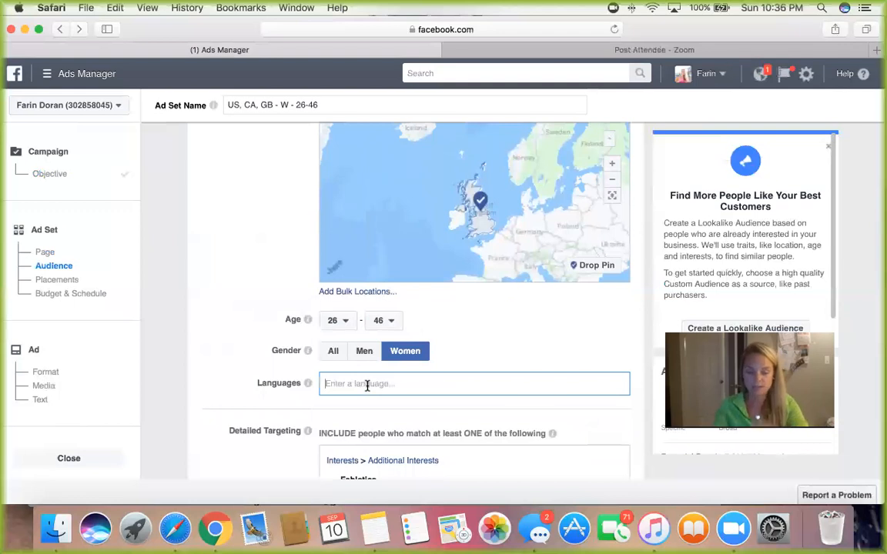
{"action": "type", "text": "englis"}
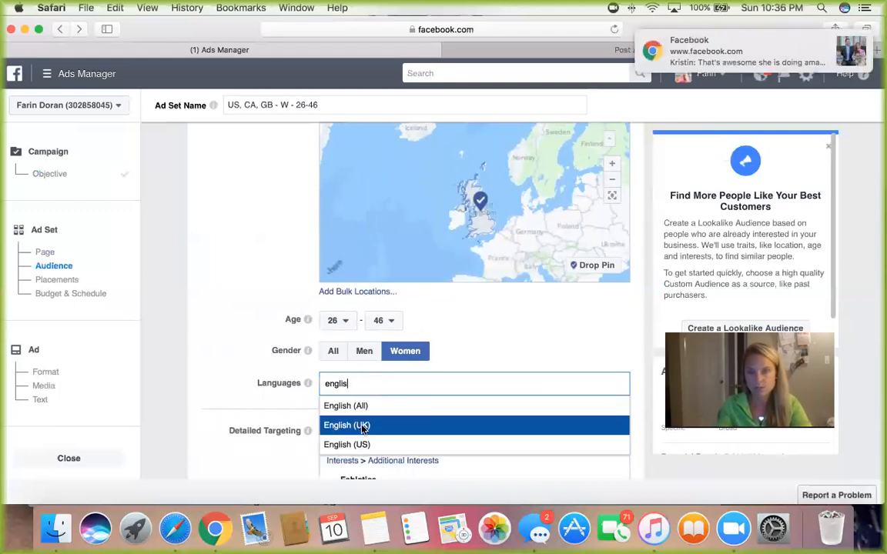
{"action": "key", "text": "Return"}
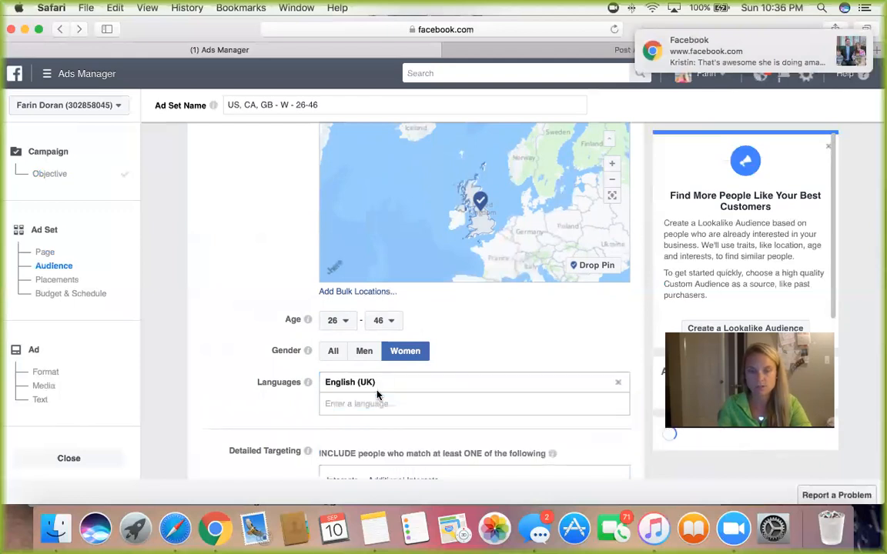
{"action": "type", "text": "english"}
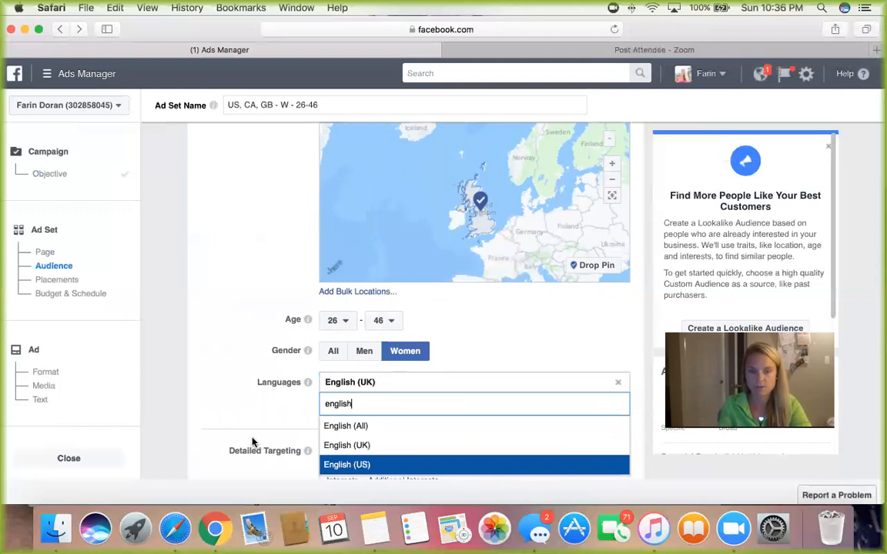
{"action": "key", "text": "Return"}
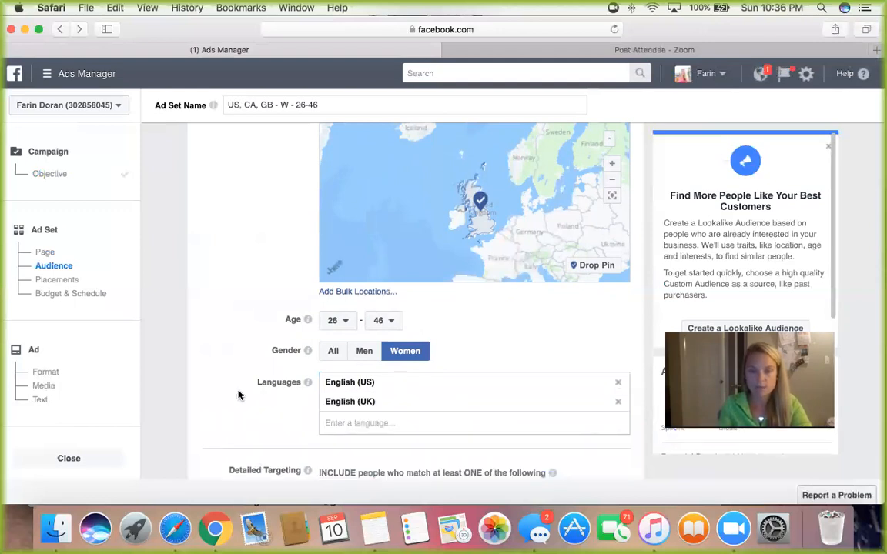
Step: Review the Fabletics, Kayla Itsines and Lululemon Athletica interests in the detailed targeting, checking the audience size of each
{"action": "scroll", "coordinate": [239, 396], "scroll_direction": "down", "scroll_amount": 3}
{"action": "scroll", "coordinate": [238, 395], "scroll_direction": "down", "scroll_amount": 3}
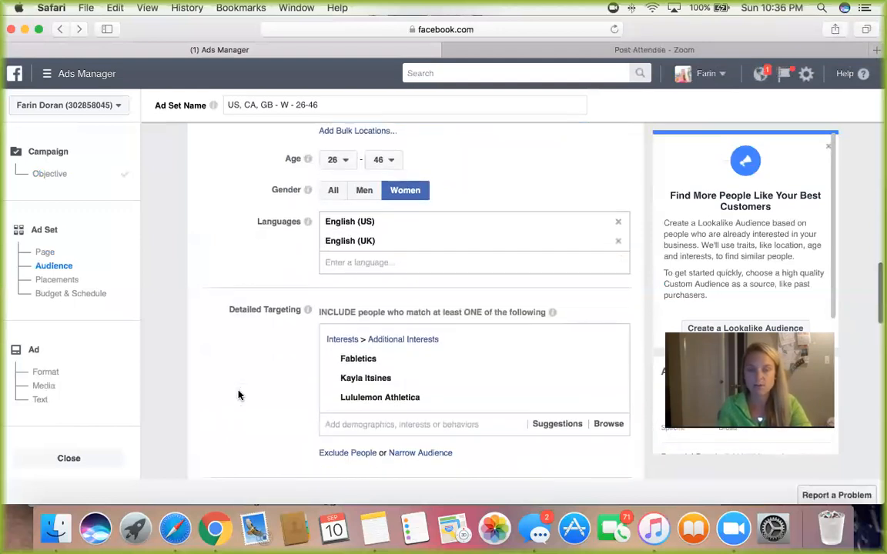
{"action": "scroll", "coordinate": [239, 395], "scroll_direction": "down", "scroll_amount": 1}
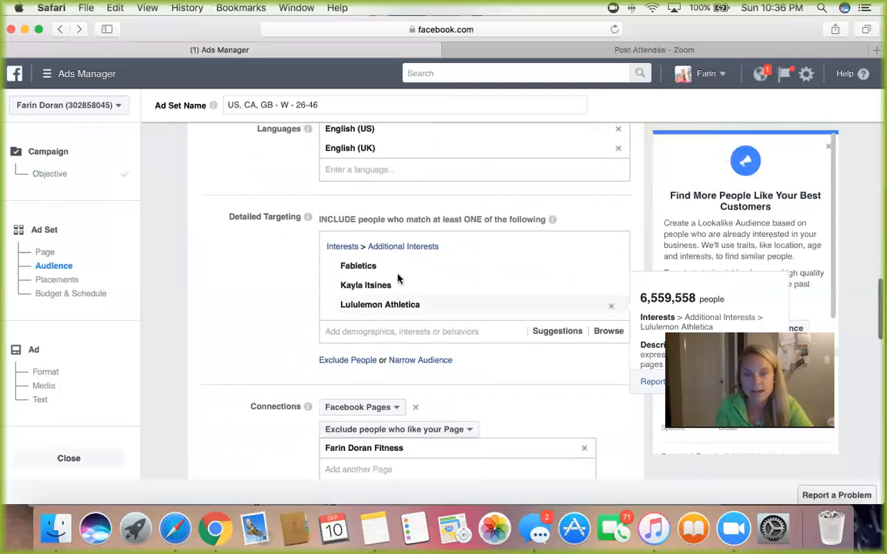
{"action": "mouse_move", "coordinate": [368, 265]}
{"action": "scroll", "coordinate": [442, 271], "scroll_direction": "down", "scroll_amount": 1}
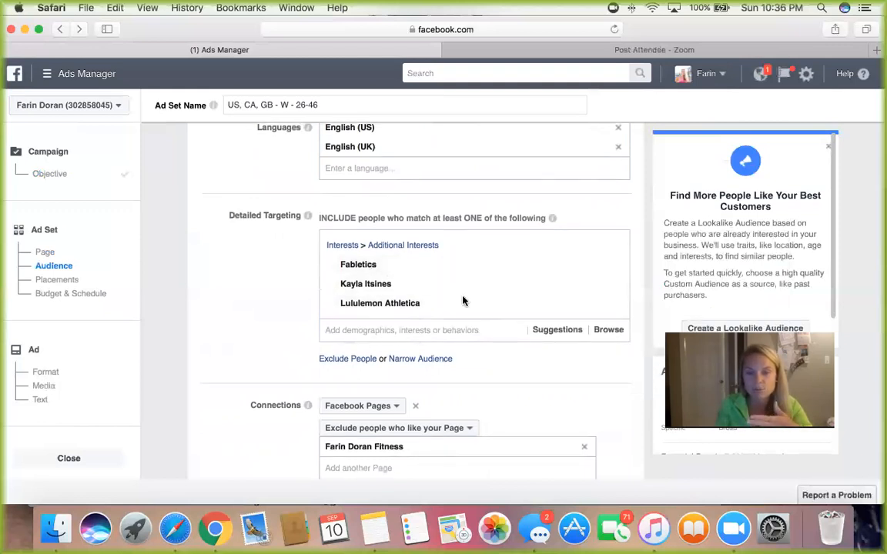
{"action": "mouse_move", "coordinate": [445, 302]}
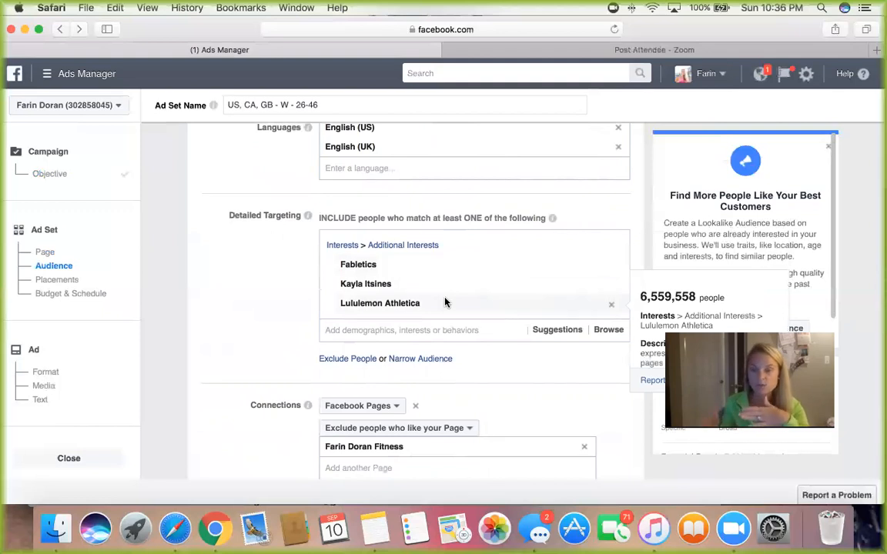
{"action": "scroll", "coordinate": [442, 296], "scroll_direction": "up", "scroll_amount": 1}
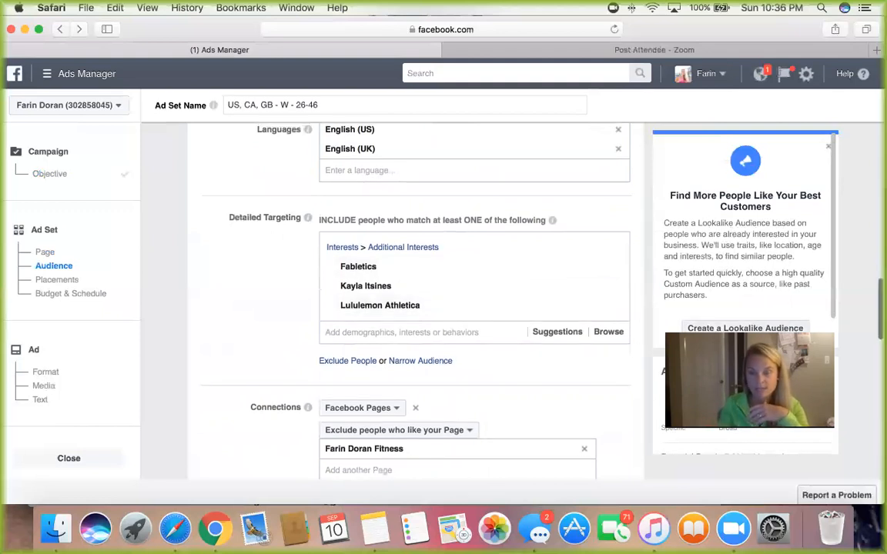
{"action": "mouse_move", "coordinate": [385, 309]}
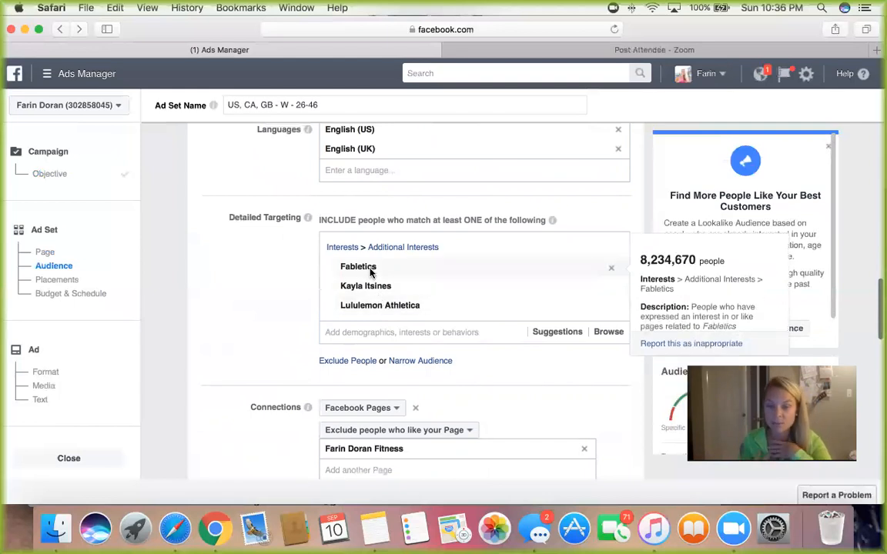
{"action": "mouse_move", "coordinate": [368, 294]}
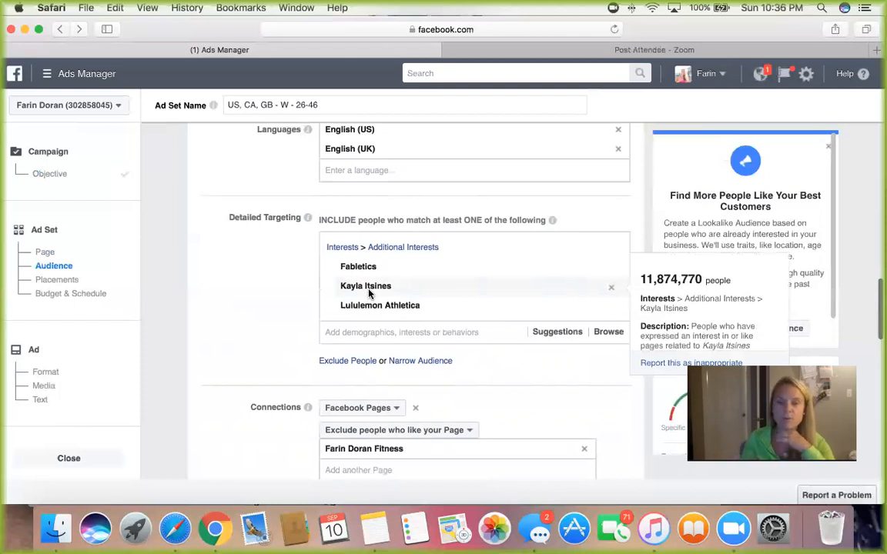
Step: Add the suggested interests Athleta, Under Armour Women, Tone It Up and Nike Women to the detailed targeting
{"action": "scroll", "coordinate": [394, 311], "scroll_direction": "down", "scroll_amount": 2}
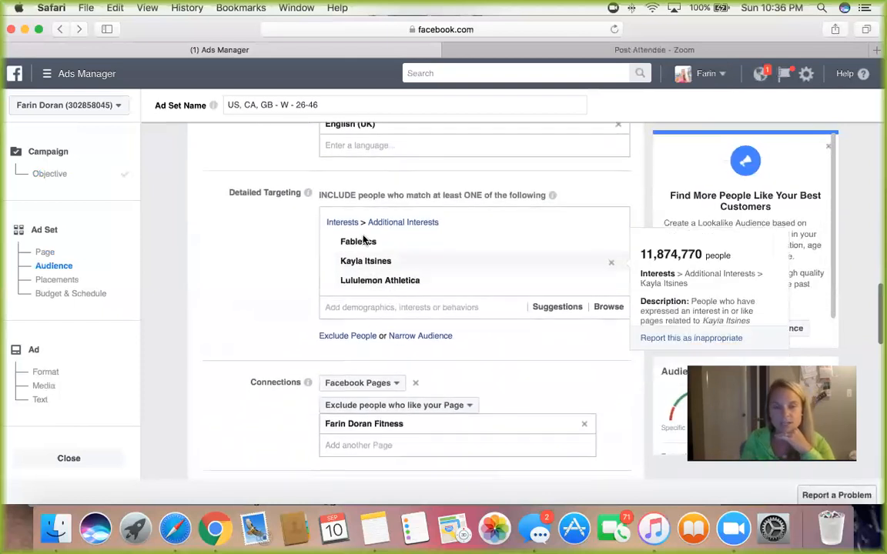
{"action": "left_click", "coordinate": [383, 308]}
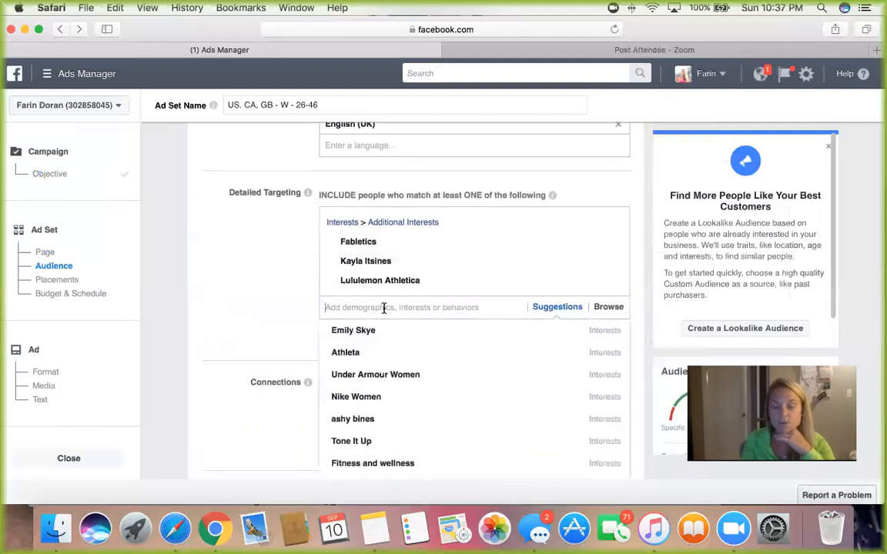
{"action": "left_click", "coordinate": [341, 353]}
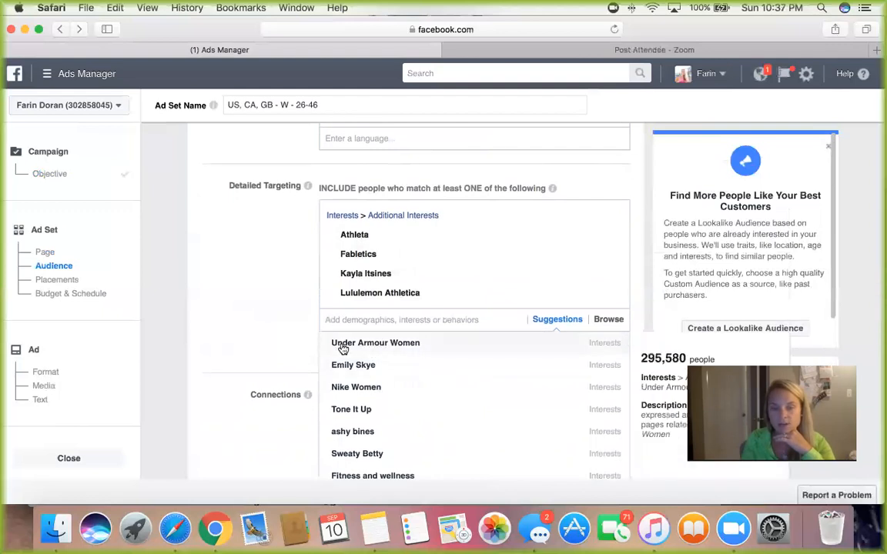
{"action": "left_click", "coordinate": [335, 344]}
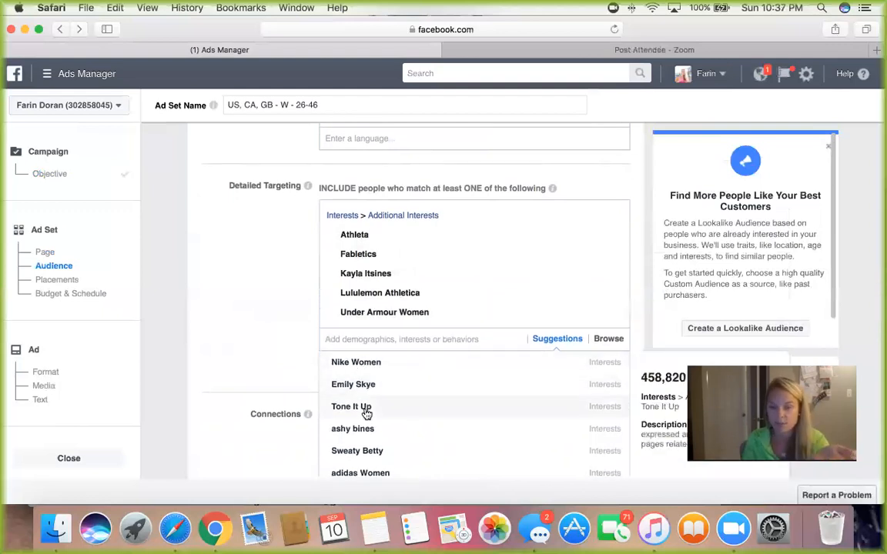
{"action": "left_click", "coordinate": [366, 413]}
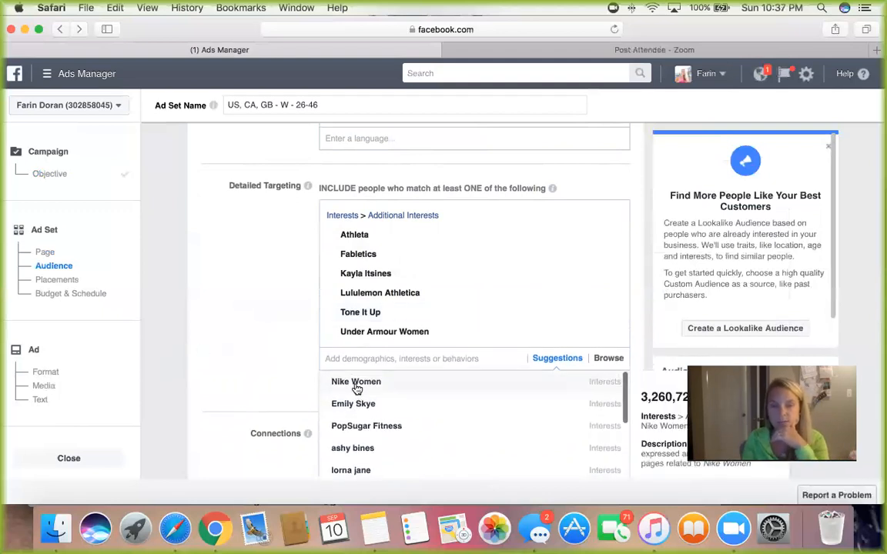
{"action": "left_click", "coordinate": [323, 382]}
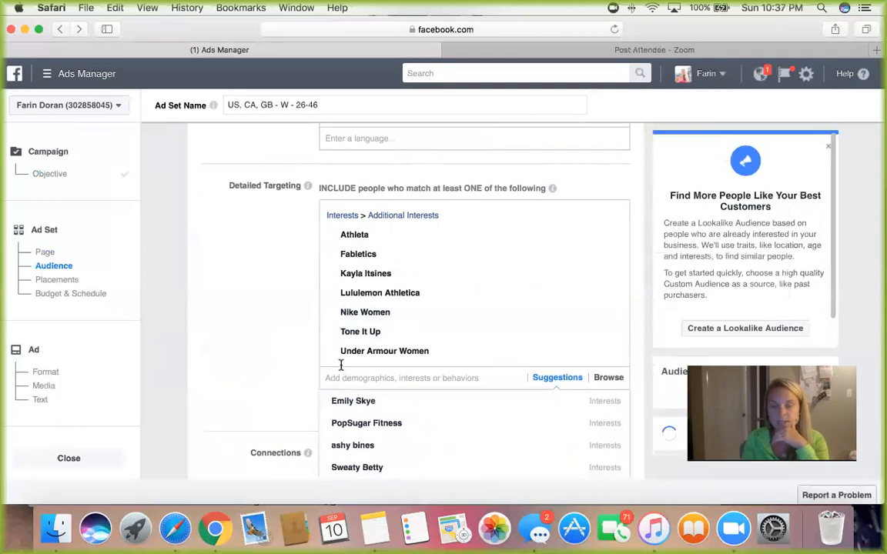
Step: Add the suggested interest Busy Mom Gets Fit to the audience's detailed targeting
{"action": "scroll", "coordinate": [339, 362], "scroll_direction": "down", "scroll_amount": 2}
{"action": "scroll", "coordinate": [247, 352], "scroll_direction": "down", "scroll_amount": 2}
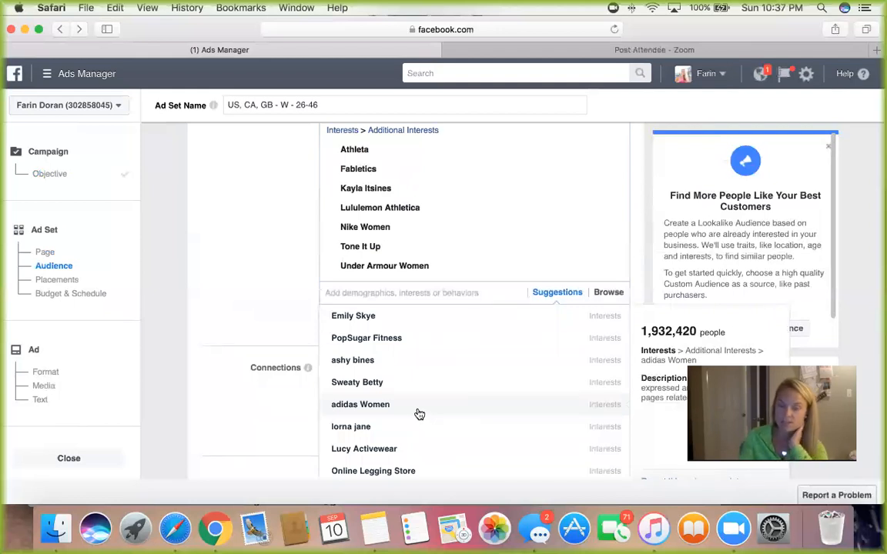
{"action": "scroll", "coordinate": [420, 415], "scroll_direction": "down", "scroll_amount": 2}
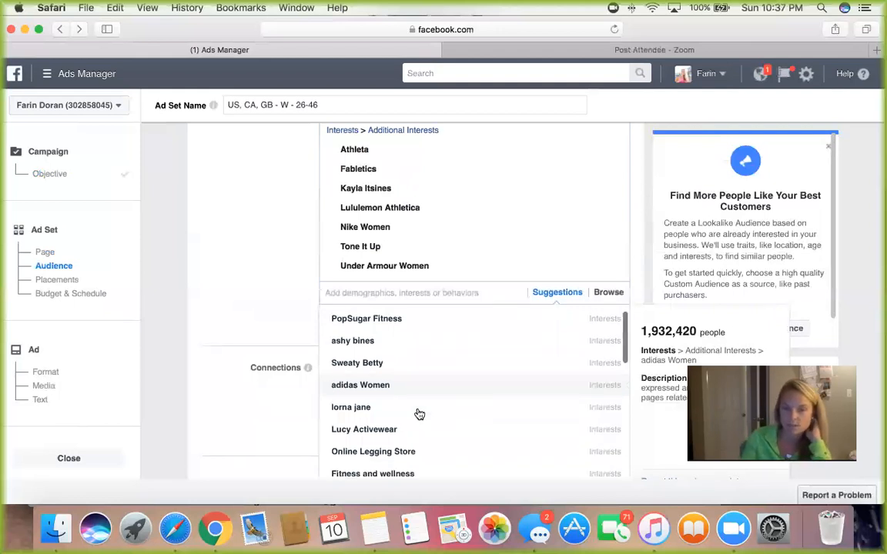
{"action": "scroll", "coordinate": [419, 414], "scroll_direction": "up", "scroll_amount": 1}
{"action": "scroll", "coordinate": [420, 415], "scroll_direction": "down", "scroll_amount": 3}
{"action": "scroll", "coordinate": [416, 408], "scroll_direction": "down", "scroll_amount": 1}
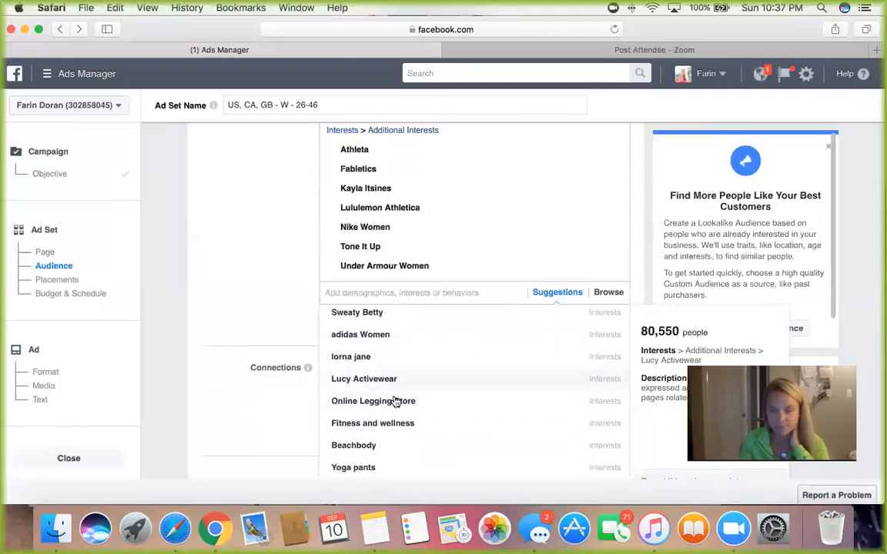
{"action": "scroll", "coordinate": [393, 409], "scroll_direction": "down", "scroll_amount": 3}
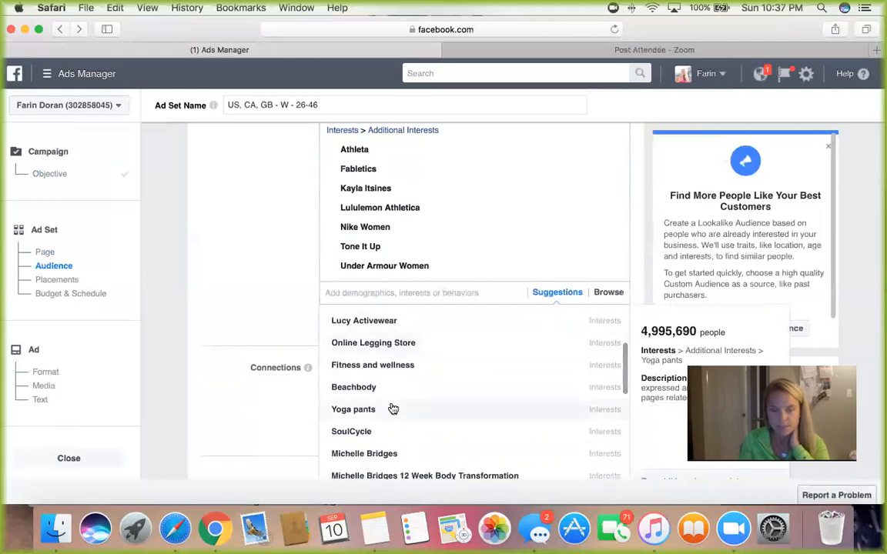
{"action": "scroll", "coordinate": [392, 408], "scroll_direction": "down", "scroll_amount": 1}
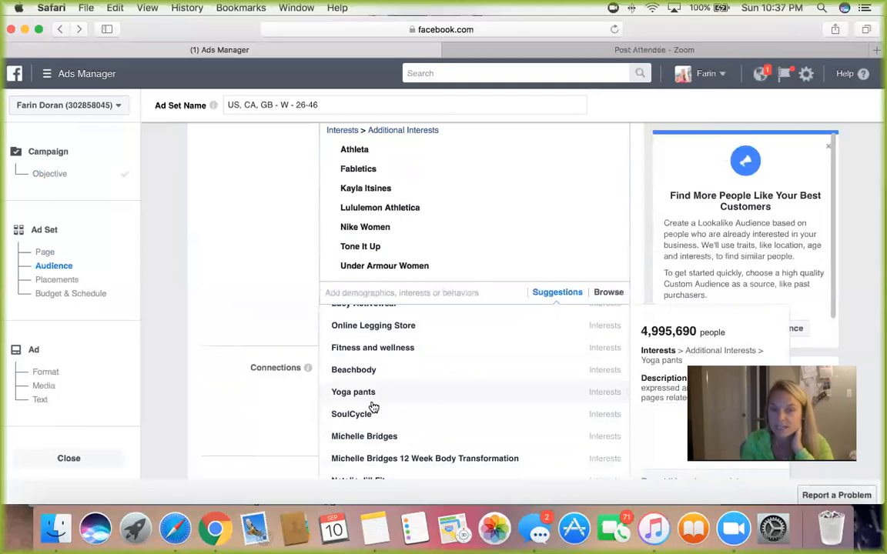
{"action": "scroll", "coordinate": [393, 402], "scroll_direction": "down", "scroll_amount": 5}
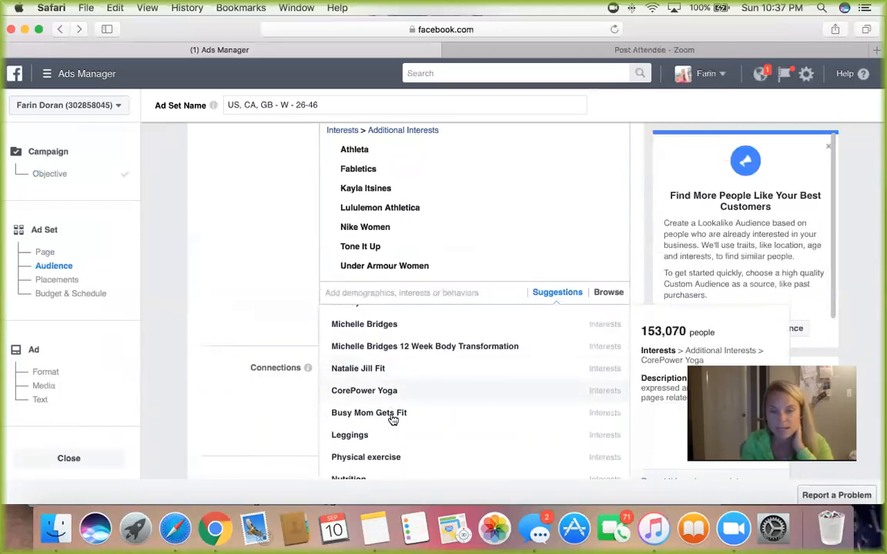
{"action": "left_click", "coordinate": [393, 420]}
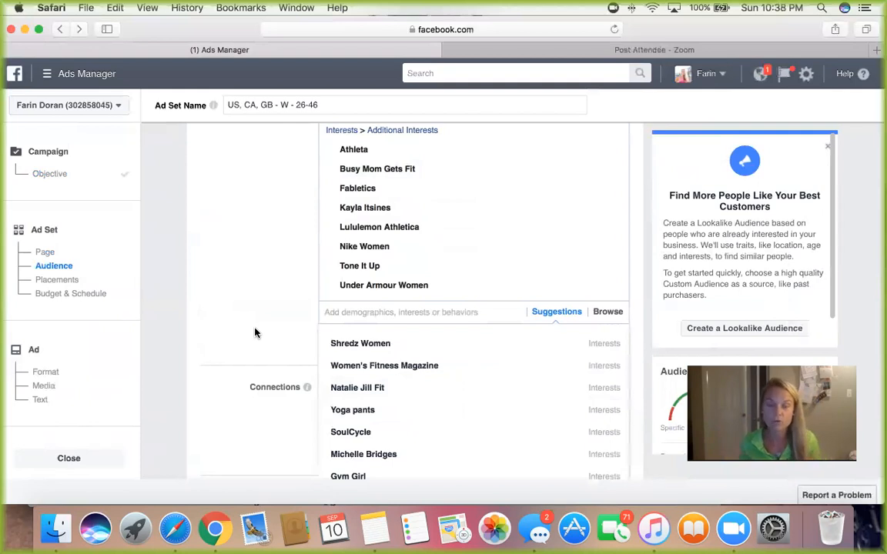
Step: Add the suggested interest Women's Health & Fitness Magazine to the audience's detailed targeting
{"action": "scroll", "coordinate": [398, 396], "scroll_direction": "down", "scroll_amount": 3}
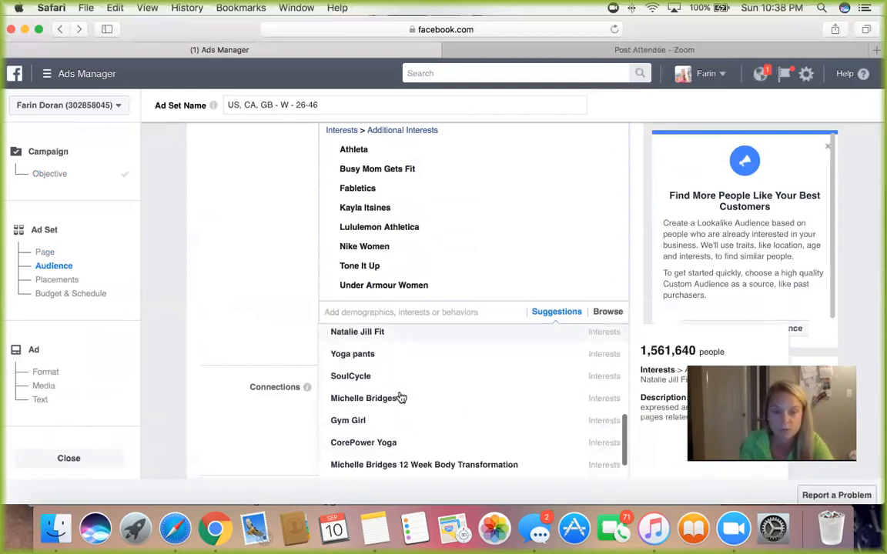
{"action": "scroll", "coordinate": [401, 397], "scroll_direction": "down", "scroll_amount": 2}
{"action": "scroll", "coordinate": [401, 397], "scroll_direction": "down", "scroll_amount": 3}
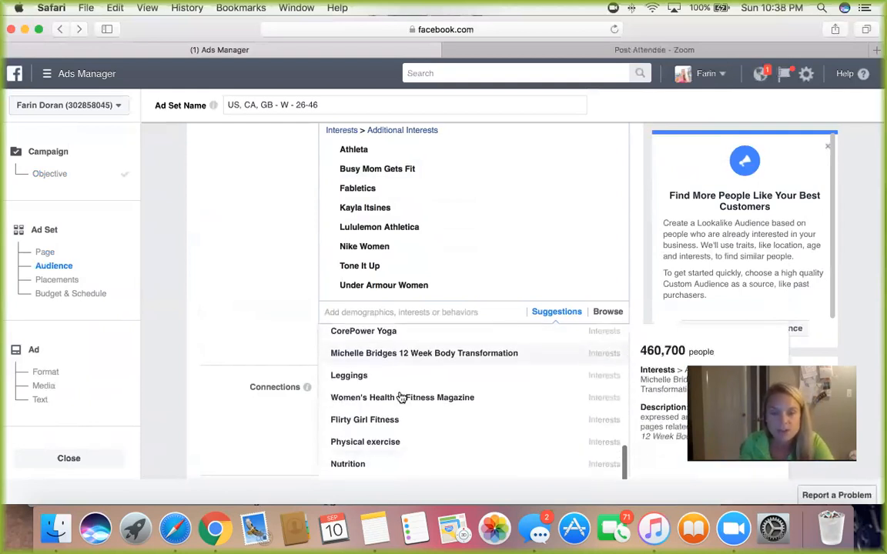
{"action": "scroll", "coordinate": [401, 397], "scroll_direction": "down", "scroll_amount": 1}
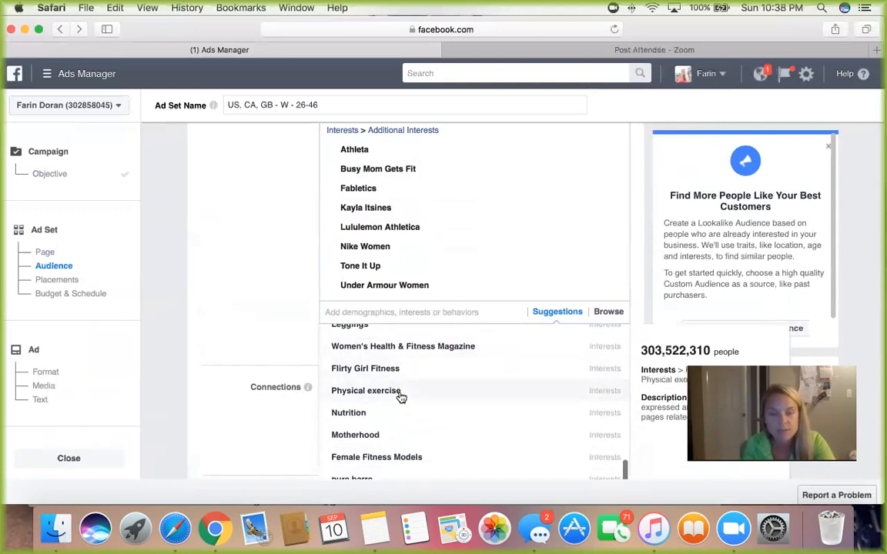
{"action": "left_click", "coordinate": [406, 348]}
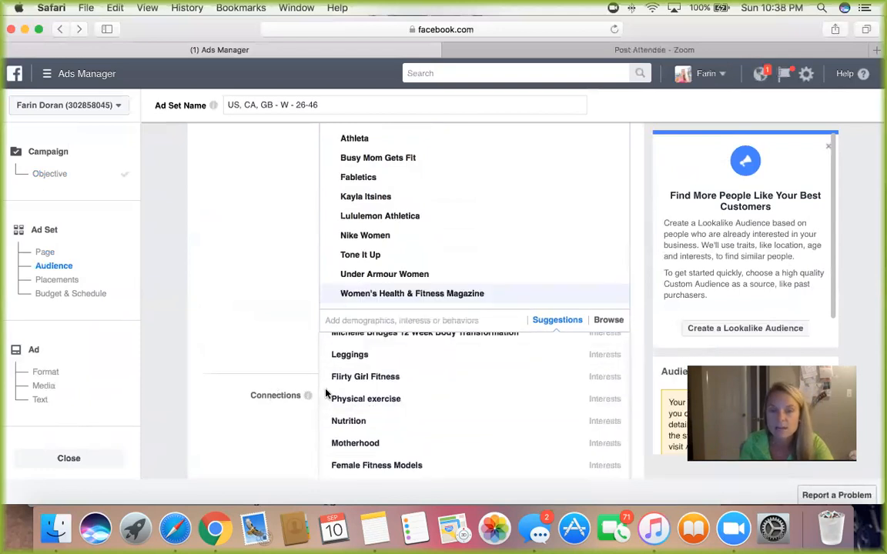
Step: Look through the remaining interest suggestions and search the detailed targeting for "gym shark"
{"action": "scroll", "coordinate": [390, 411], "scroll_direction": "down", "scroll_amount": 1}
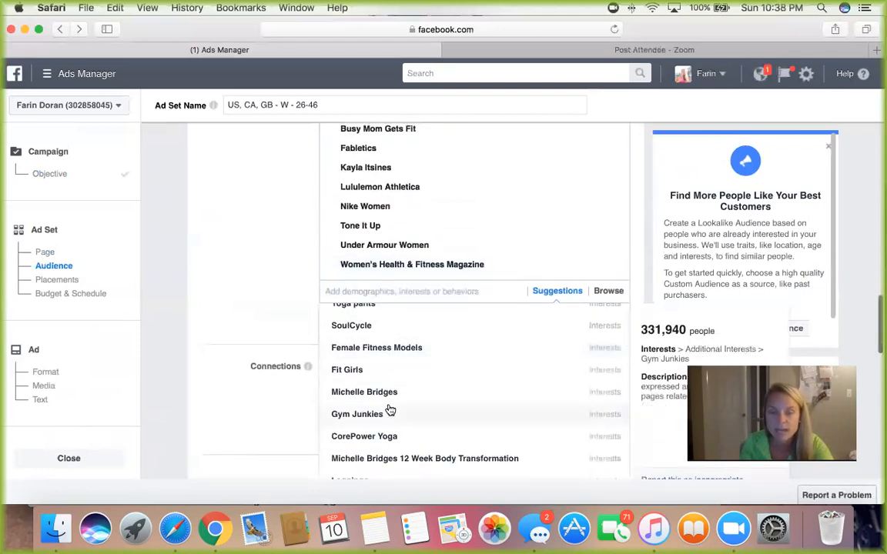
{"action": "scroll", "coordinate": [254, 389], "scroll_direction": "down", "scroll_amount": 5}
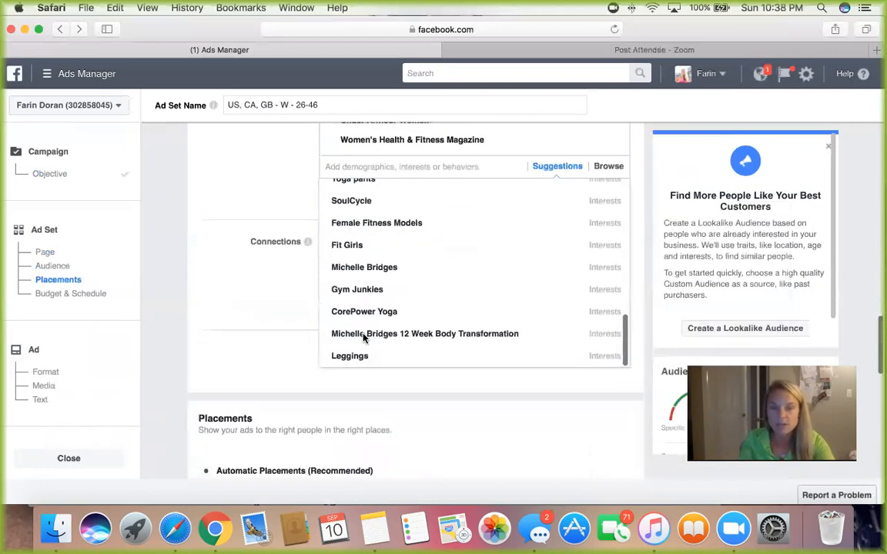
{"action": "scroll", "coordinate": [384, 300], "scroll_direction": "up", "scroll_amount": 10}
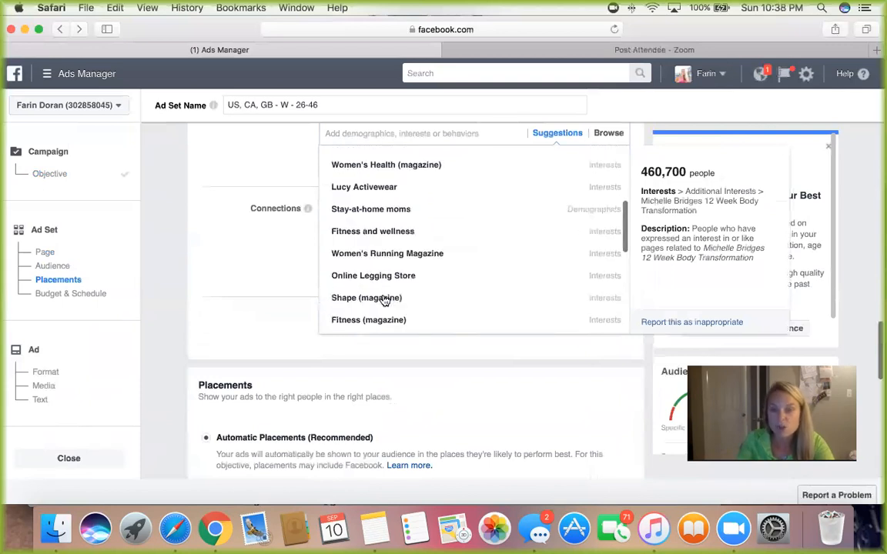
{"action": "scroll", "coordinate": [261, 287], "scroll_direction": "up", "scroll_amount": 2}
{"action": "scroll", "coordinate": [262, 287], "scroll_direction": "up", "scroll_amount": 2}
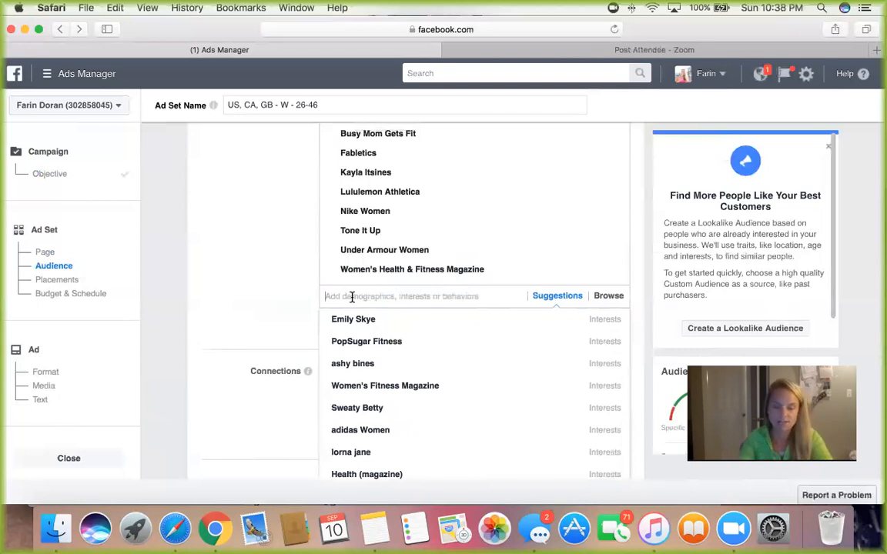
{"action": "type", "text": "gym"}
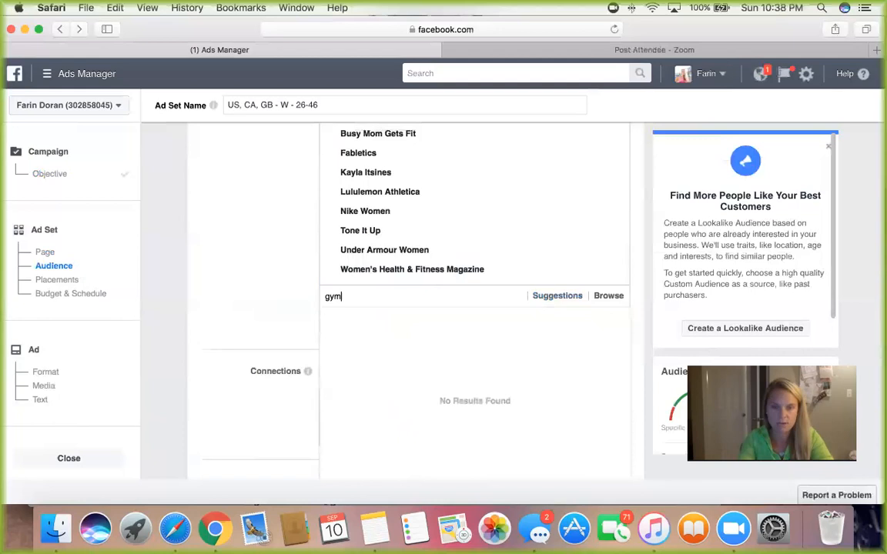
{"action": "type", "text": " sha"}
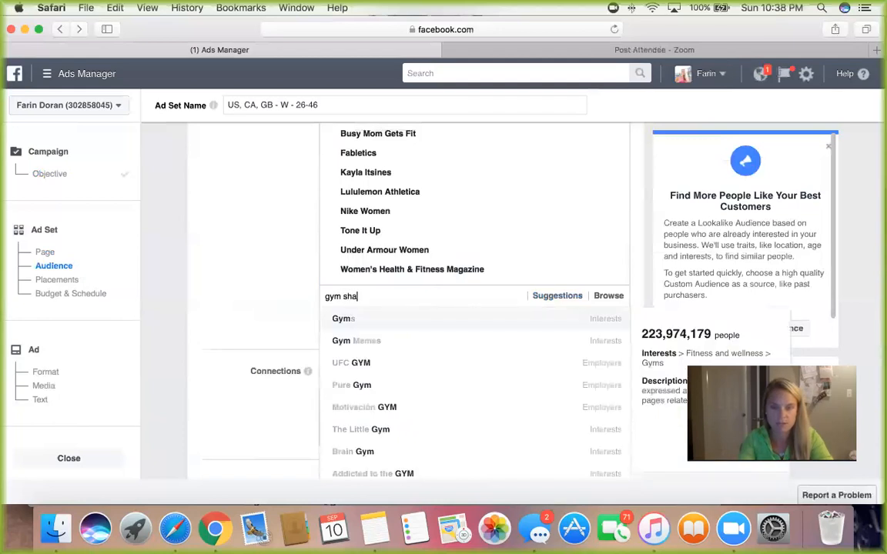
{"action": "type", "text": "rk"}
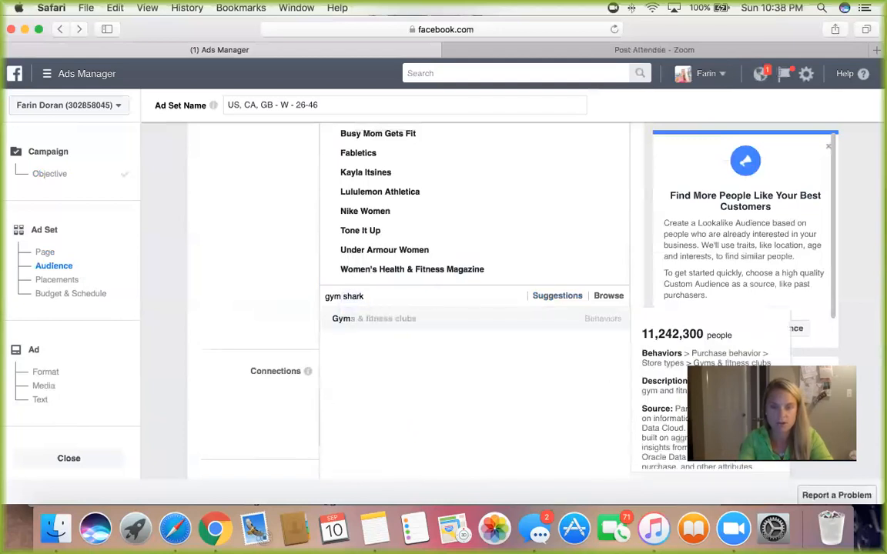
Step: Clear the interest search text and close the suggestions for the detailed targeting
{"action": "key", "text": "BackSpace"}
{"action": "key", "text": "BackSpace"}
{"action": "key", "text": "BackSpace"}
{"action": "key", "text": "BackSpace"}
{"action": "key", "text": "BackSpace"}
{"action": "key", "text": "BackSpace"}
{"action": "key", "text": "BackSpace"}
{"action": "key", "text": "BackSpace"}
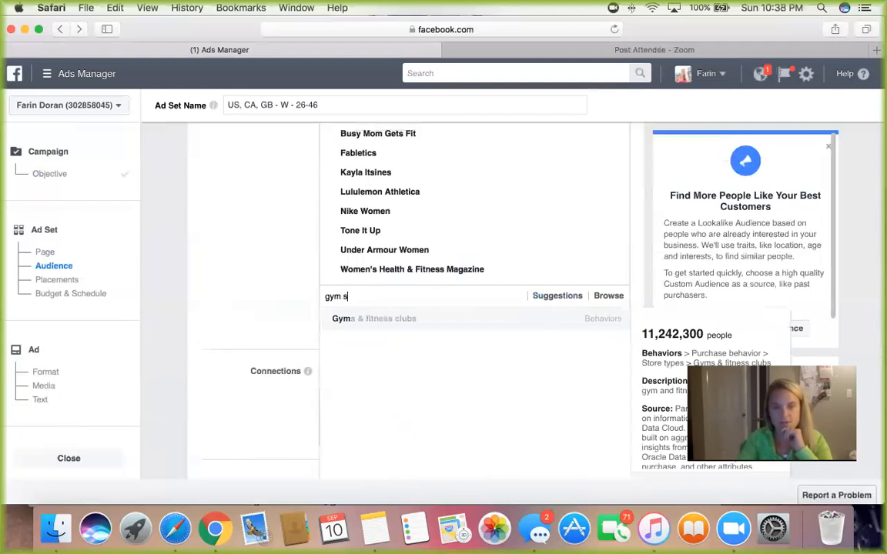
{"action": "key", "text": "BackSpace"}
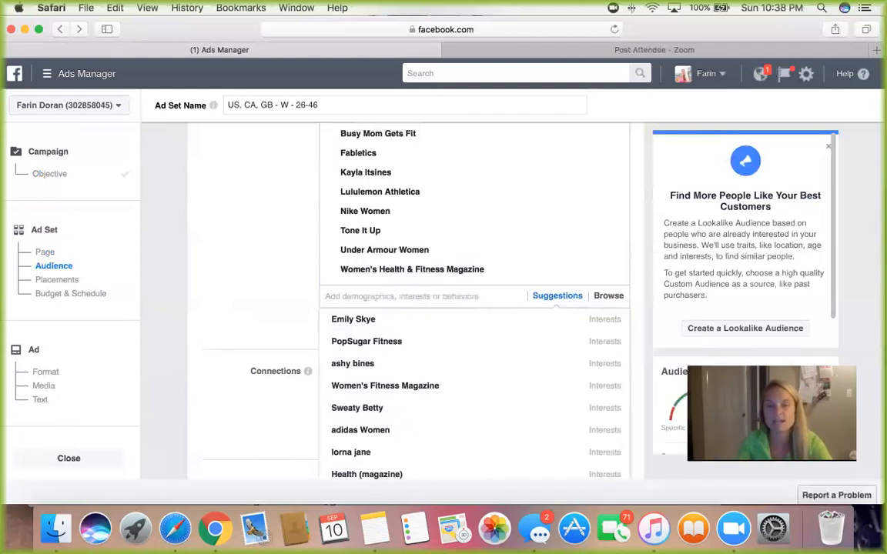
{"action": "left_click", "coordinate": [365, 226]}
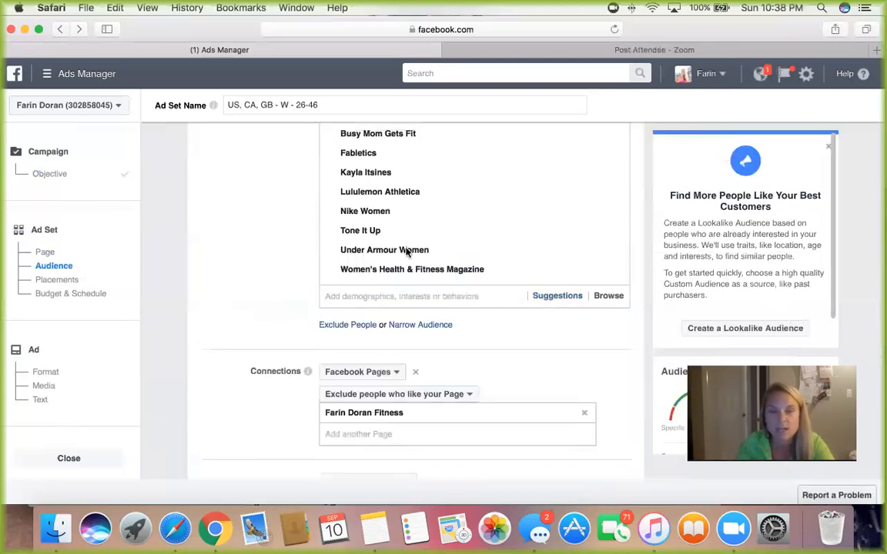
{"action": "scroll", "coordinate": [412, 234], "scroll_direction": "up", "scroll_amount": 1}
{"action": "scroll", "coordinate": [438, 242], "scroll_direction": "up", "scroll_amount": 2}
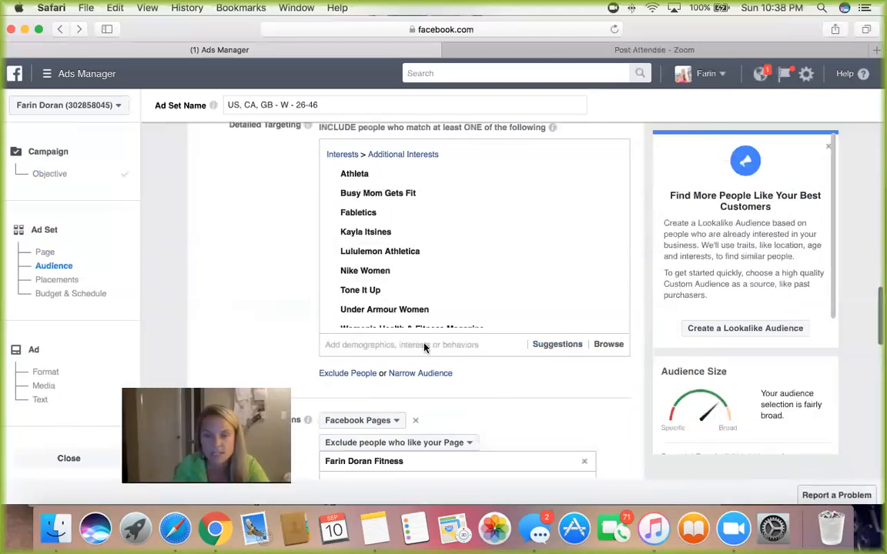
Step: Examine the Page connection options and the device and platform choices under Edit Placements, returning to Automatic Placements
{"action": "scroll", "coordinate": [317, 310], "scroll_direction": "down", "scroll_amount": 1}
{"action": "scroll", "coordinate": [318, 310], "scroll_direction": "down", "scroll_amount": 4}
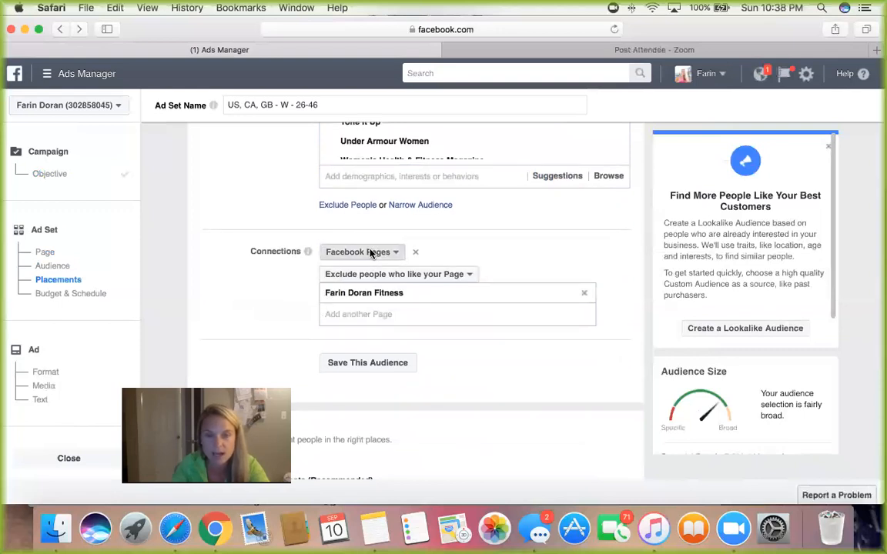
{"action": "left_click", "coordinate": [369, 252]}
{"action": "left_click", "coordinate": [258, 279]}
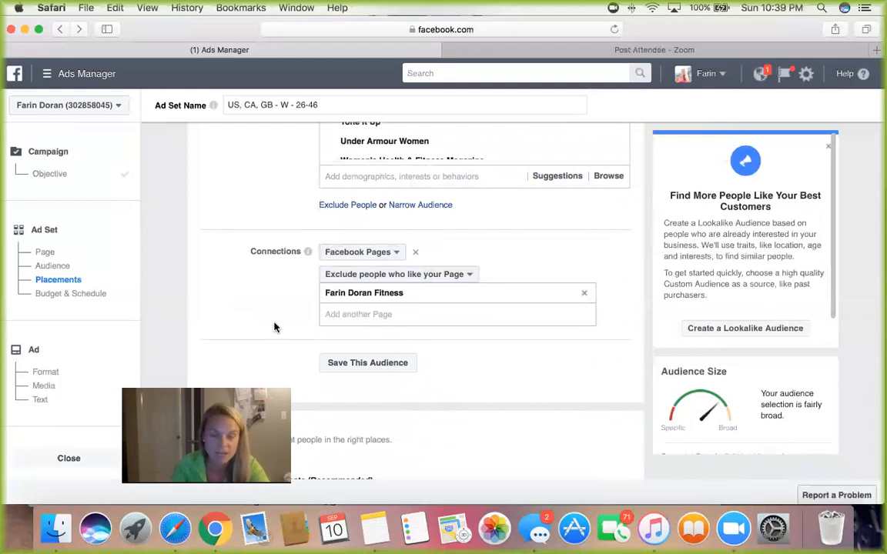
{"action": "scroll", "coordinate": [273, 327], "scroll_direction": "down", "scroll_amount": 5}
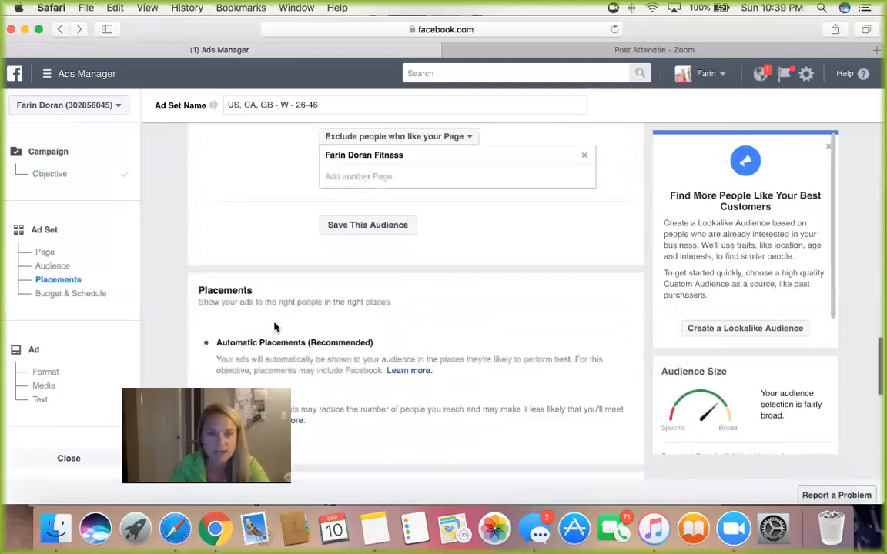
{"action": "scroll", "coordinate": [275, 327], "scroll_direction": "down", "scroll_amount": 2}
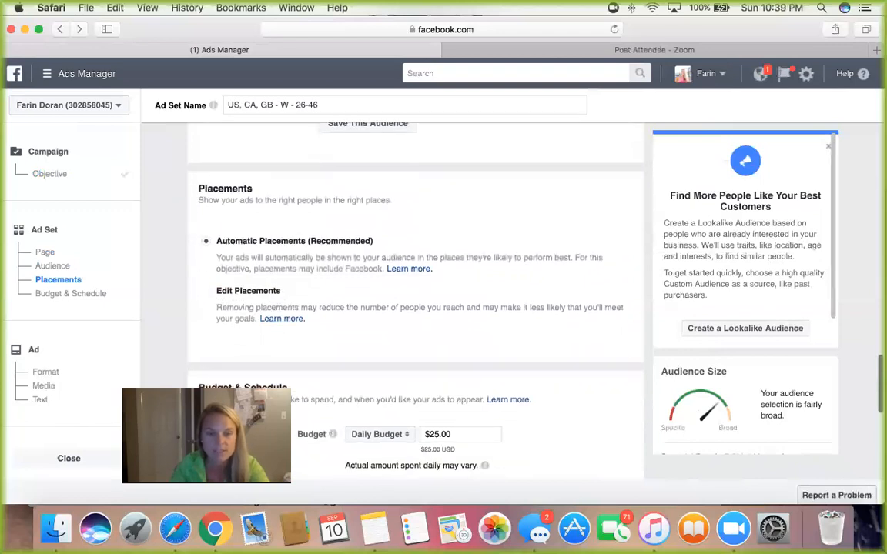
{"action": "left_click", "coordinate": [206, 290]}
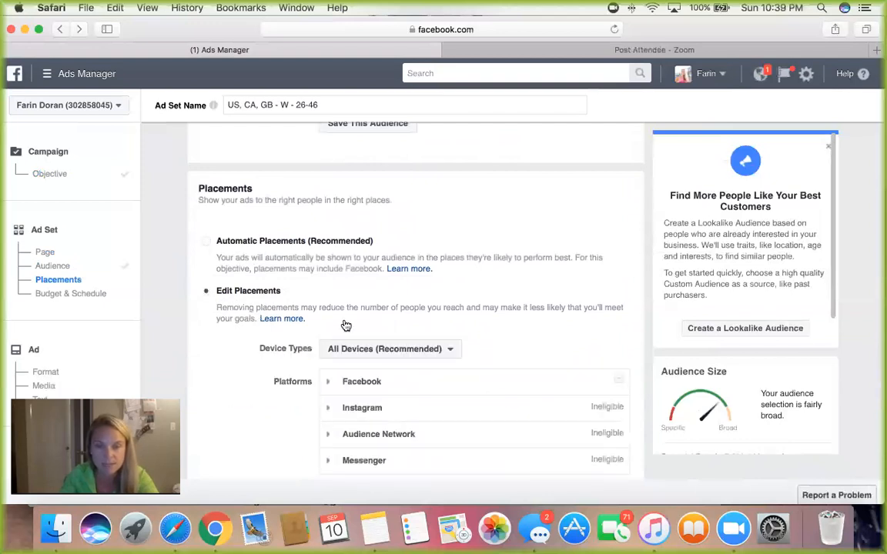
{"action": "scroll", "coordinate": [346, 325], "scroll_direction": "down", "scroll_amount": 1}
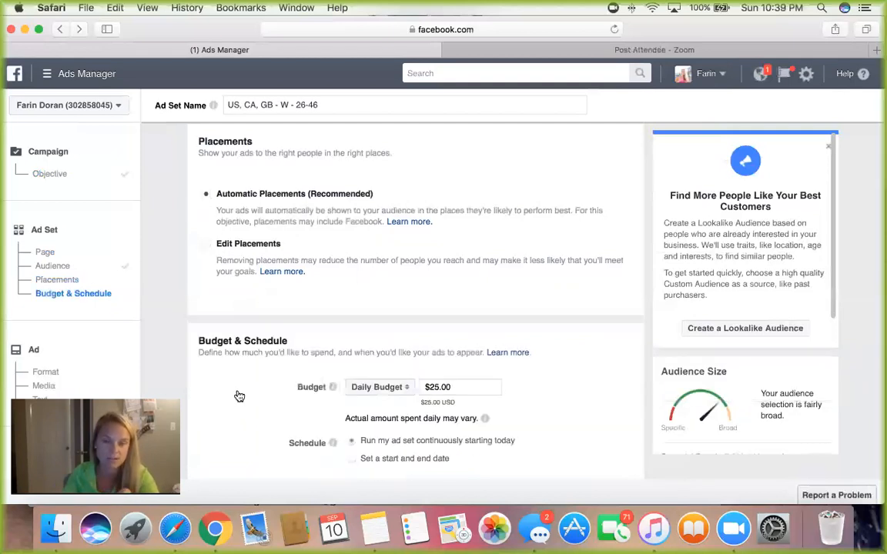
Step: Set the ad set's daily budget to $3.00
{"action": "scroll", "coordinate": [247, 396], "scroll_direction": "down", "scroll_amount": 1}
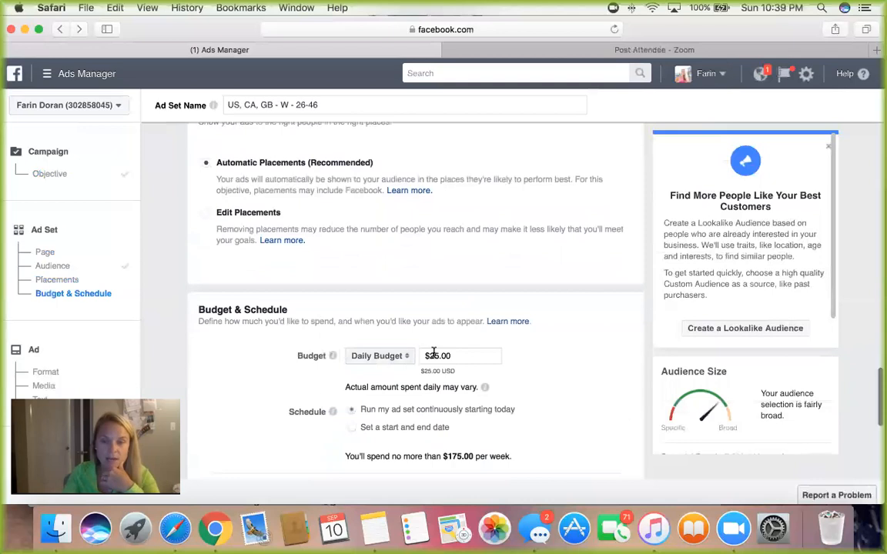
{"action": "left_click", "coordinate": [444, 355]}
{"action": "key", "text": "Left"}
{"action": "key", "text": "Left"}
{"action": "key", "text": "BackSpace"}
{"action": "key", "text": "BackSpace"}
{"action": "type", "text": "3."}
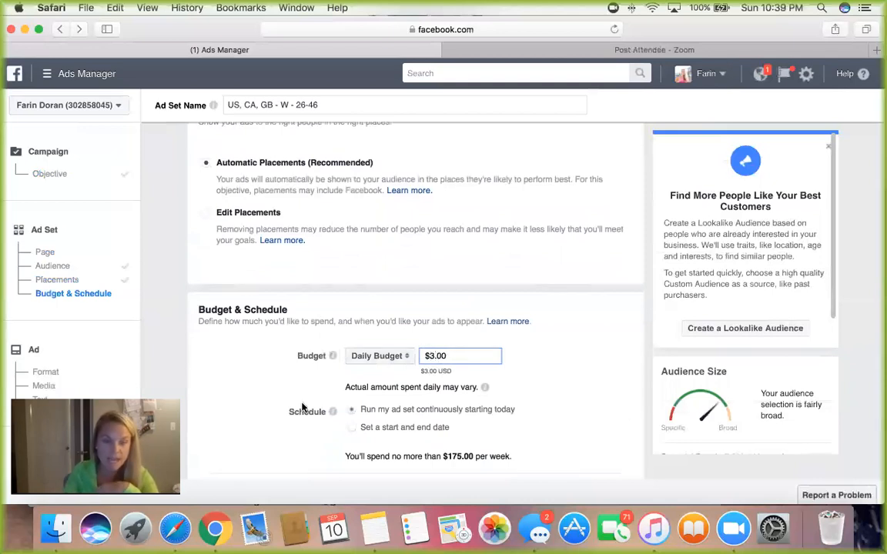
Step: Rename the ad set as "Uk, Canada, US - TEST"
{"action": "scroll", "coordinate": [304, 389], "scroll_direction": "down", "scroll_amount": 1}
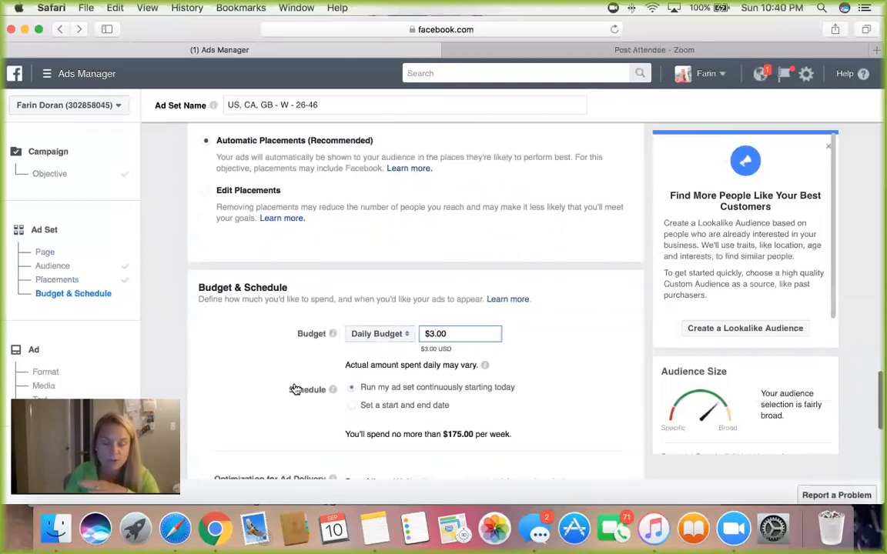
{"action": "scroll", "coordinate": [295, 389], "scroll_direction": "down", "scroll_amount": 1}
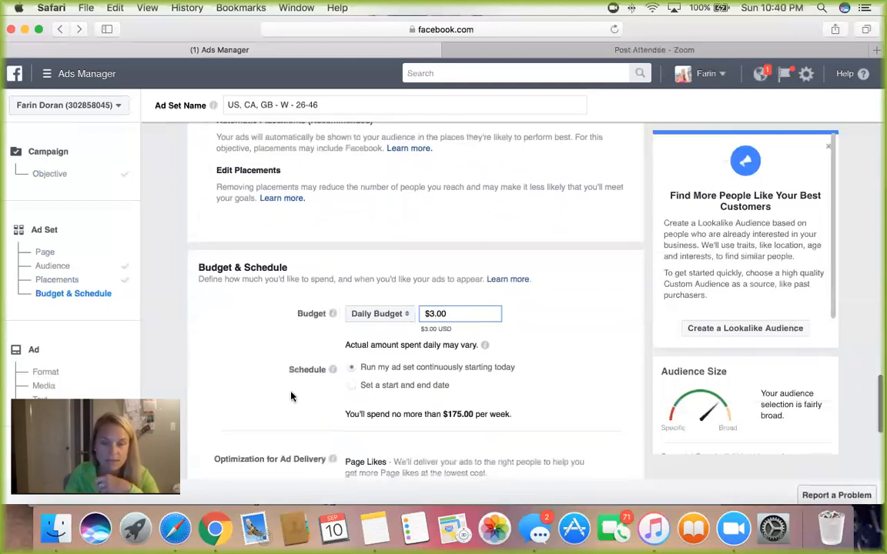
{"action": "scroll", "coordinate": [291, 396], "scroll_direction": "down", "scroll_amount": 1}
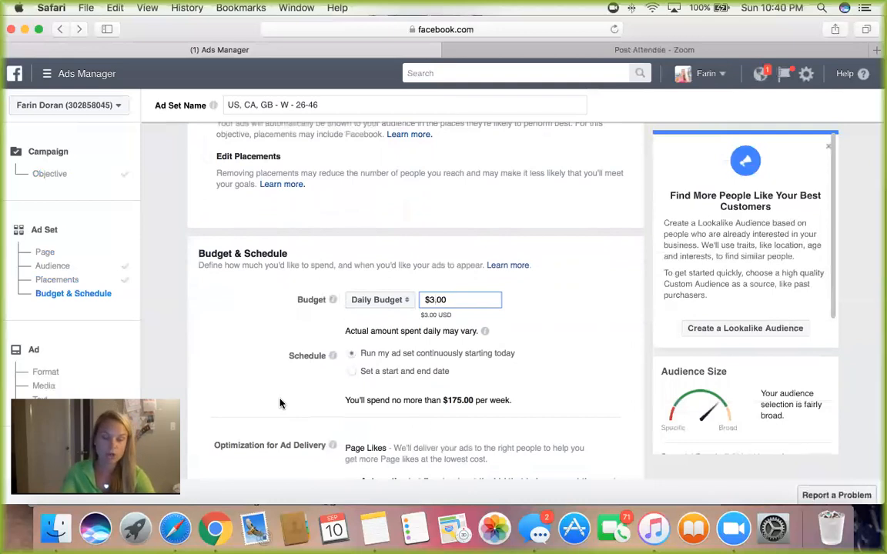
{"action": "scroll", "coordinate": [281, 404], "scroll_direction": "down", "scroll_amount": 5}
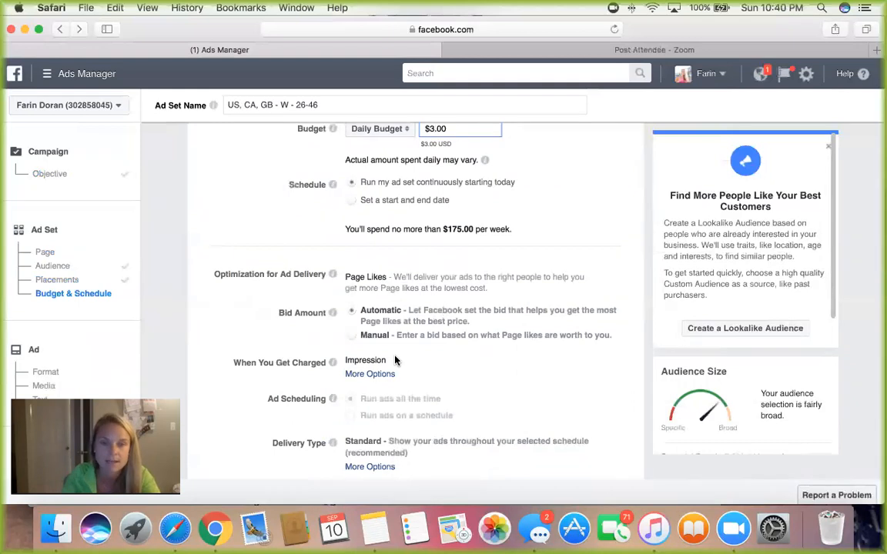
{"action": "scroll", "coordinate": [355, 319], "scroll_direction": "down", "scroll_amount": 1}
{"action": "left_click", "coordinate": [256, 102]}
{"action": "left_click_drag", "start_coordinate": [328, 100], "coordinate": [224, 102]}
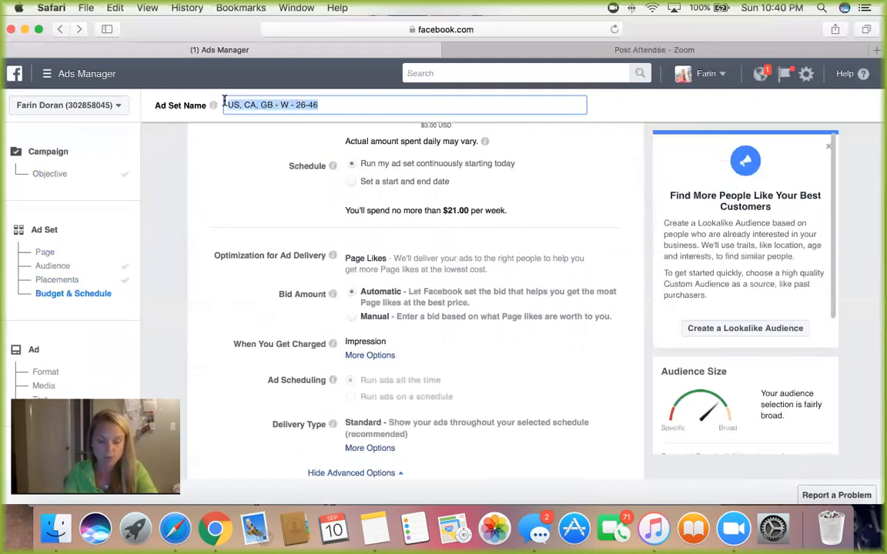
{"action": "type", "text": "U"}
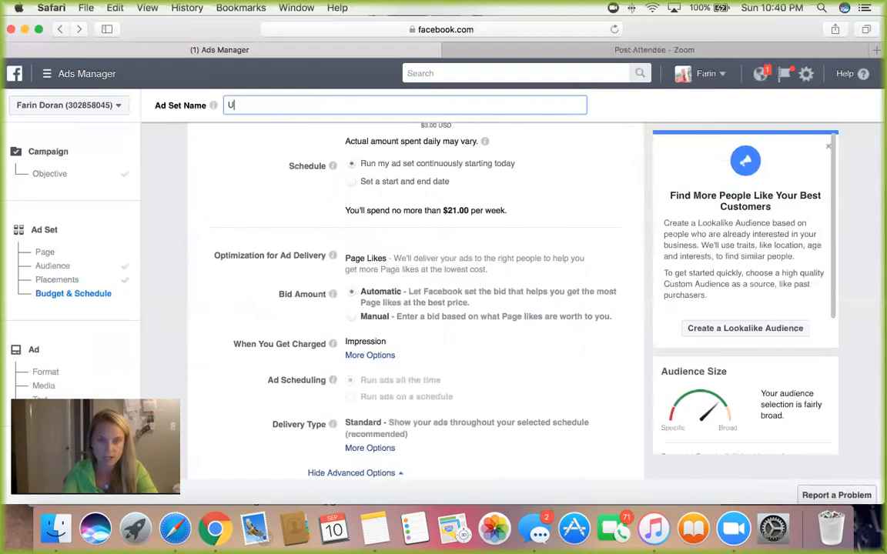
{"action": "type", "text": "k, Cana"}
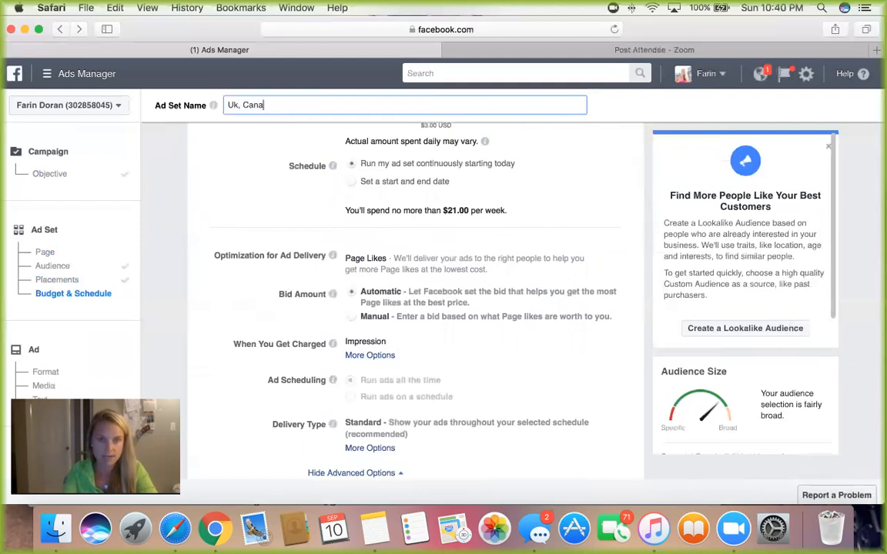
{"action": "type", "text": "da, "}
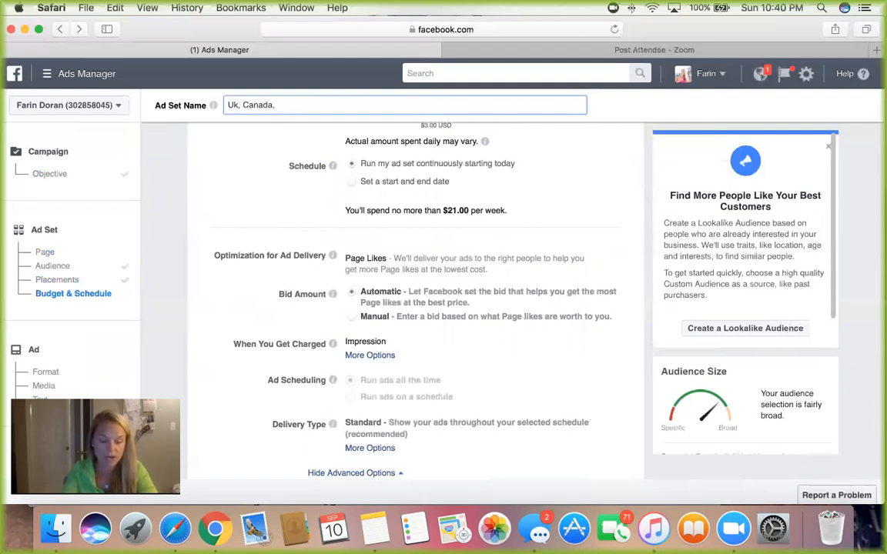
{"action": "type", "text": "US - "}
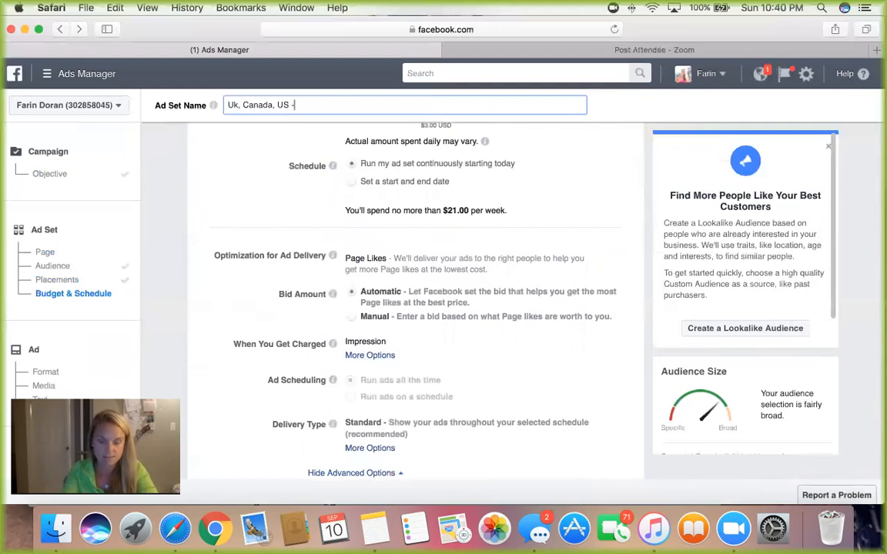
{"action": "type", "text": "TEST"}
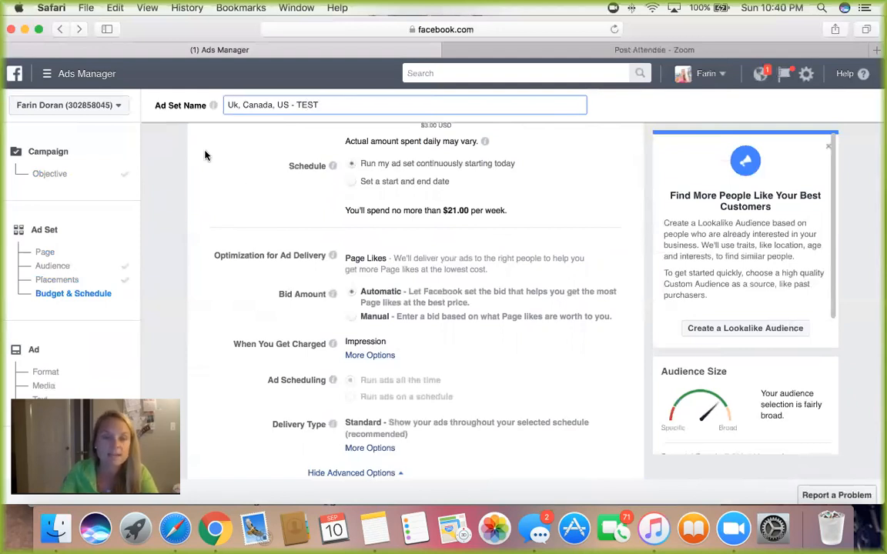
{"action": "left_click", "coordinate": [248, 200]}
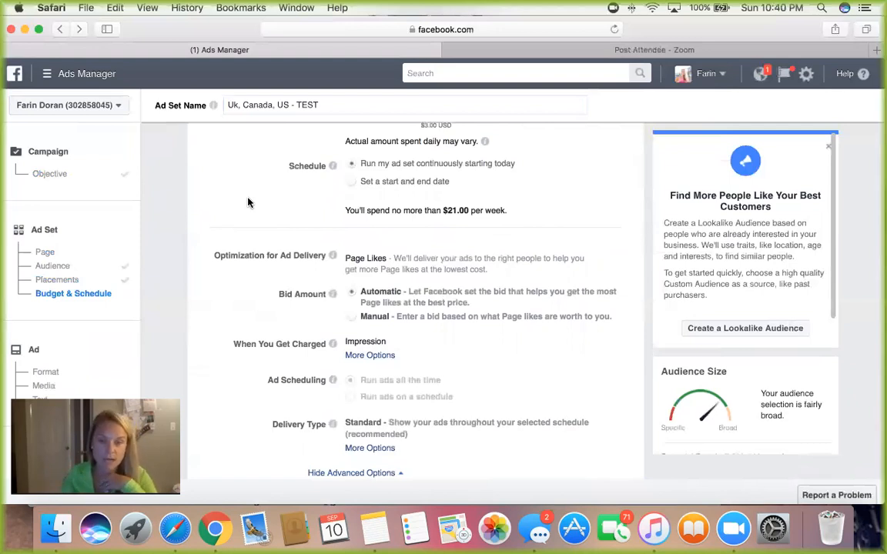
Step: Check the budget and delivery settings and continue from the ad set to the ad's format setup
{"action": "scroll", "coordinate": [248, 203], "scroll_direction": "down", "scroll_amount": 2}
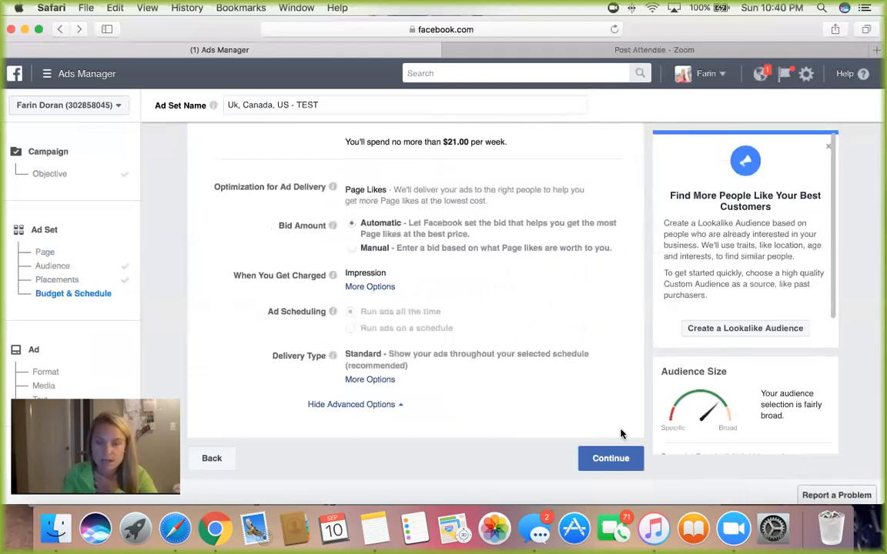
{"action": "scroll", "coordinate": [451, 375], "scroll_direction": "up", "scroll_amount": 3}
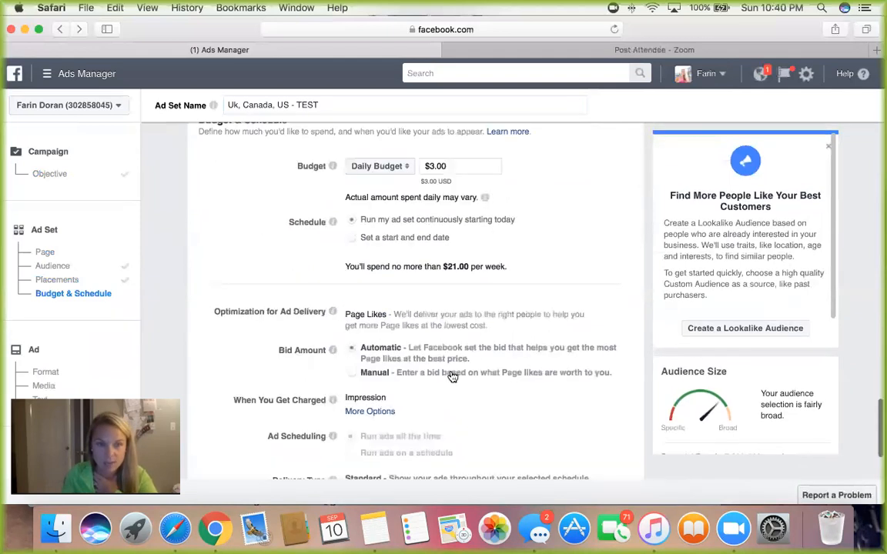
{"action": "scroll", "coordinate": [451, 376], "scroll_direction": "down", "scroll_amount": 3}
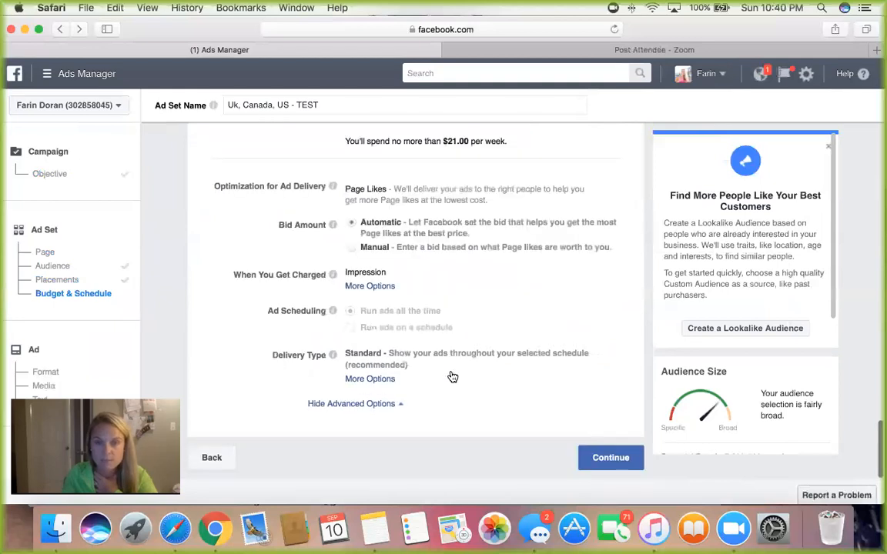
{"action": "left_click", "coordinate": [620, 459]}
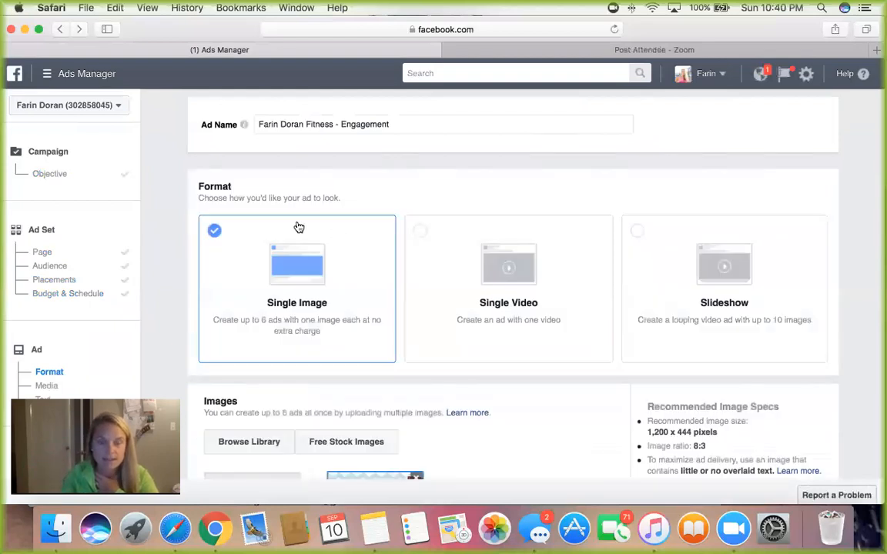
Step: Set the ad format to Single Video
{"action": "scroll", "coordinate": [262, 219], "scroll_direction": "down", "scroll_amount": 1}
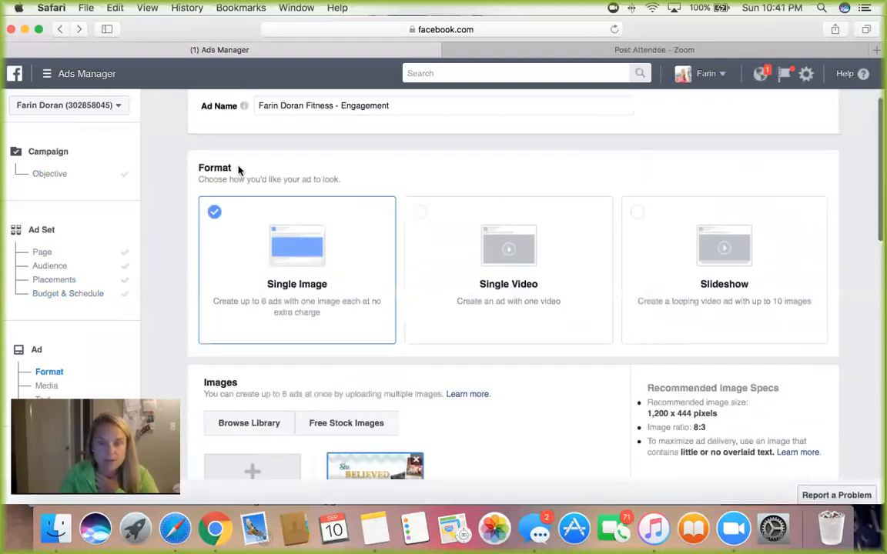
{"action": "scroll", "coordinate": [239, 171], "scroll_direction": "down", "scroll_amount": 2}
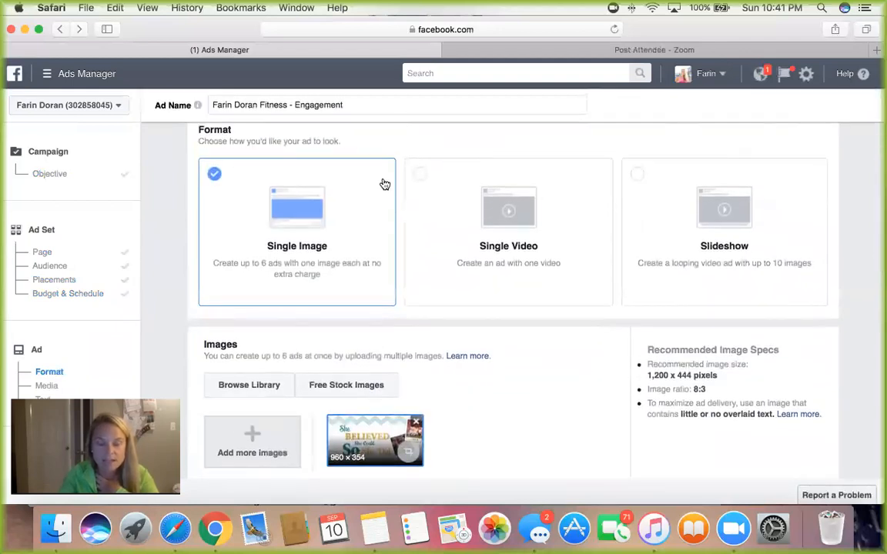
{"action": "left_click", "coordinate": [423, 178]}
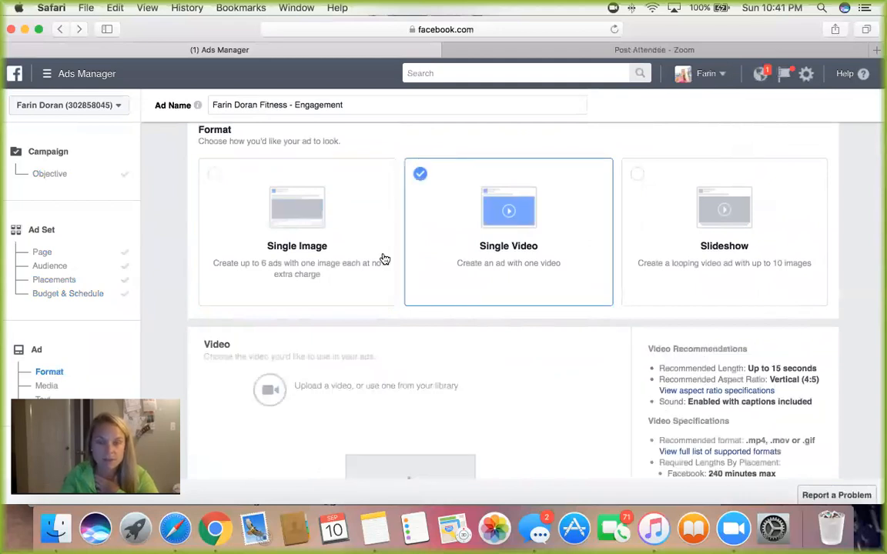
{"action": "scroll", "coordinate": [362, 253], "scroll_direction": "down", "scroll_amount": 5}
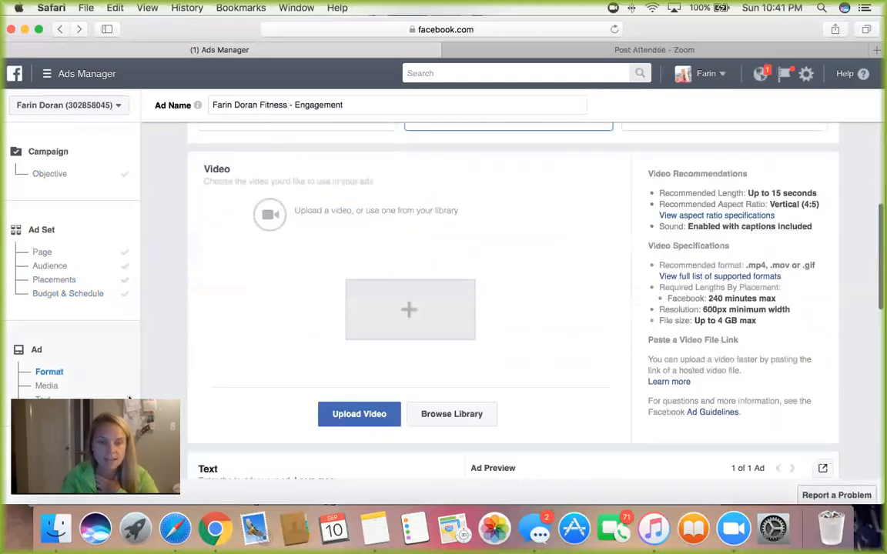
{"action": "left_click_drag", "start_coordinate": [133, 408], "coordinate": [311, 397]}
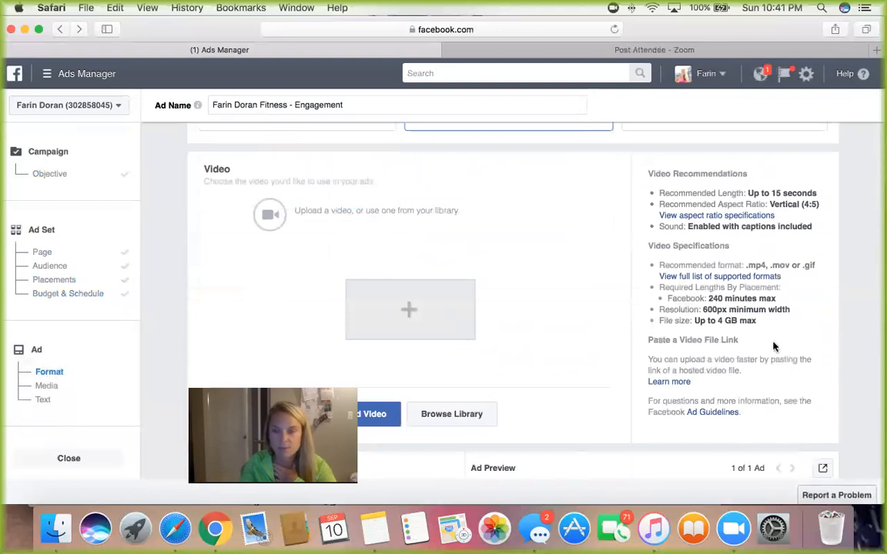
Step: Open the library of existing videos to choose the ad's video
{"action": "scroll", "coordinate": [472, 339], "scroll_direction": "down", "scroll_amount": 2}
{"action": "scroll", "coordinate": [475, 340], "scroll_direction": "down", "scroll_amount": 1}
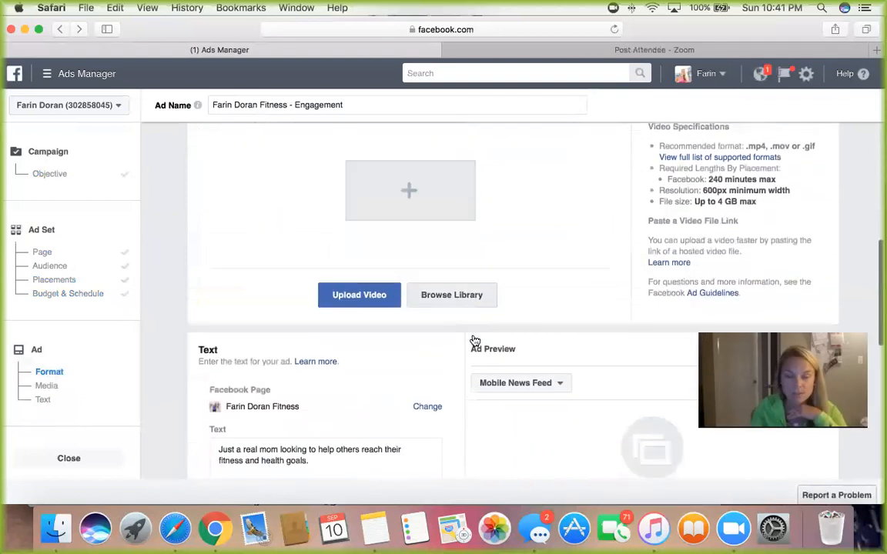
{"action": "scroll", "coordinate": [473, 339], "scroll_direction": "up", "scroll_amount": 3}
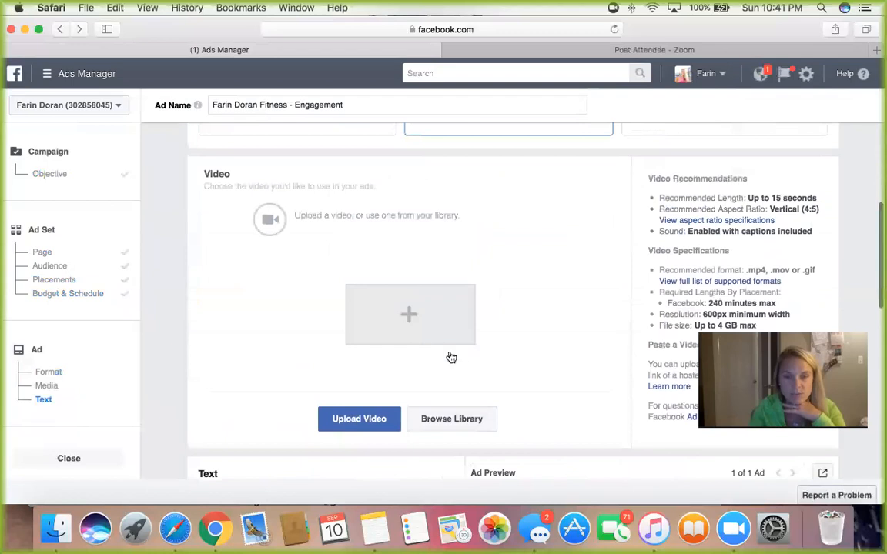
{"action": "scroll", "coordinate": [451, 361], "scroll_direction": "down", "scroll_amount": 1}
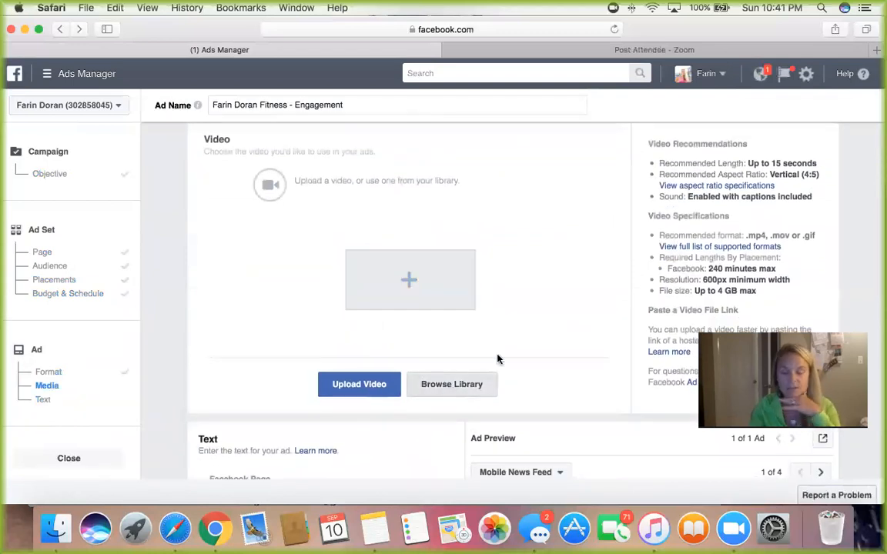
{"action": "left_click", "coordinate": [477, 382]}
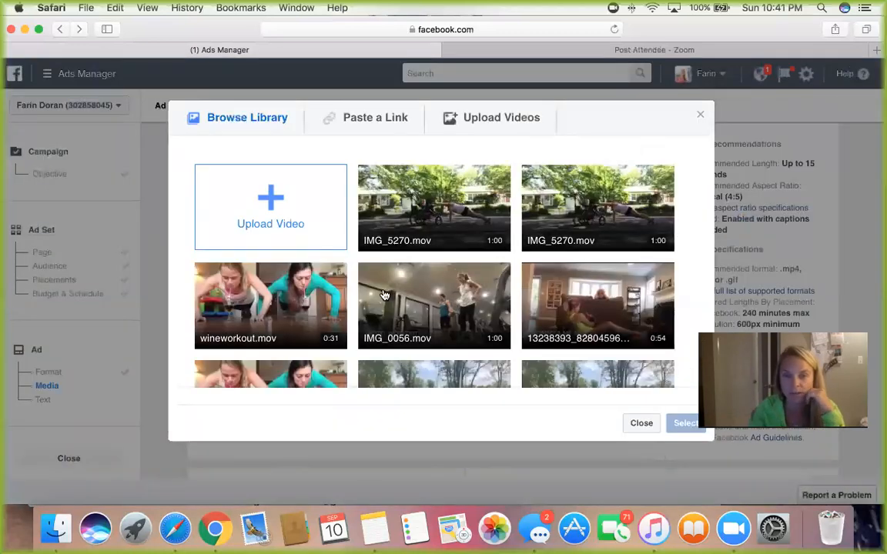
Step: Use the 0:54 library video titled "I was making a worko…" as the ad's video
{"action": "left_click", "coordinate": [428, 222]}
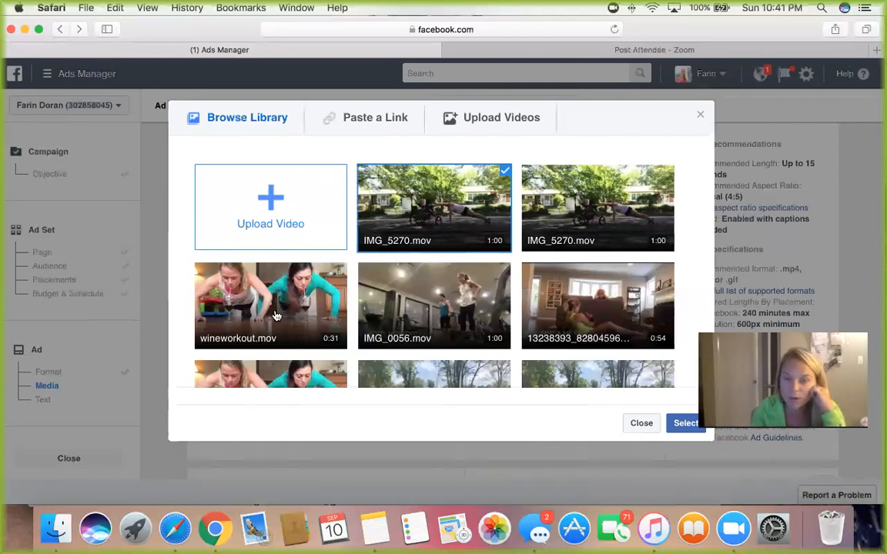
{"action": "scroll", "coordinate": [275, 315], "scroll_direction": "down", "scroll_amount": 5}
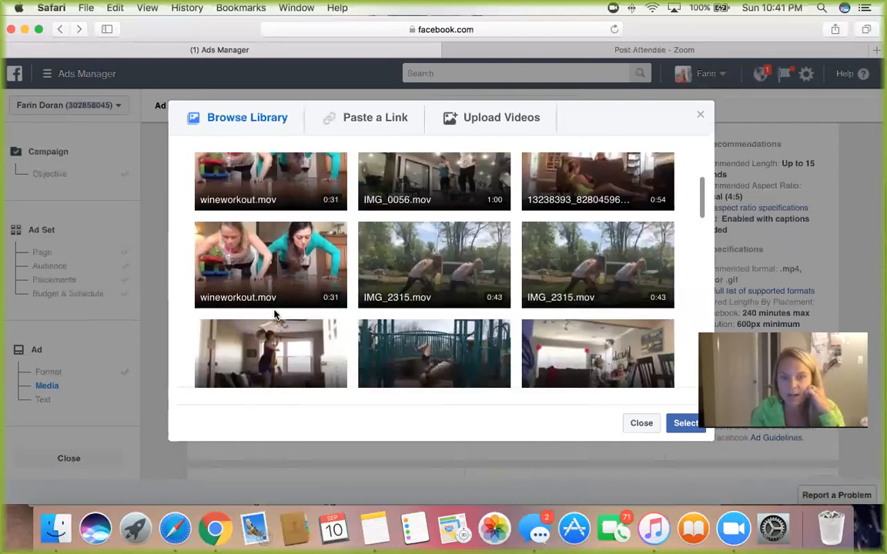
{"action": "scroll", "coordinate": [372, 281], "scroll_direction": "down", "scroll_amount": 3}
{"action": "scroll", "coordinate": [372, 281], "scroll_direction": "down", "scroll_amount": 10}
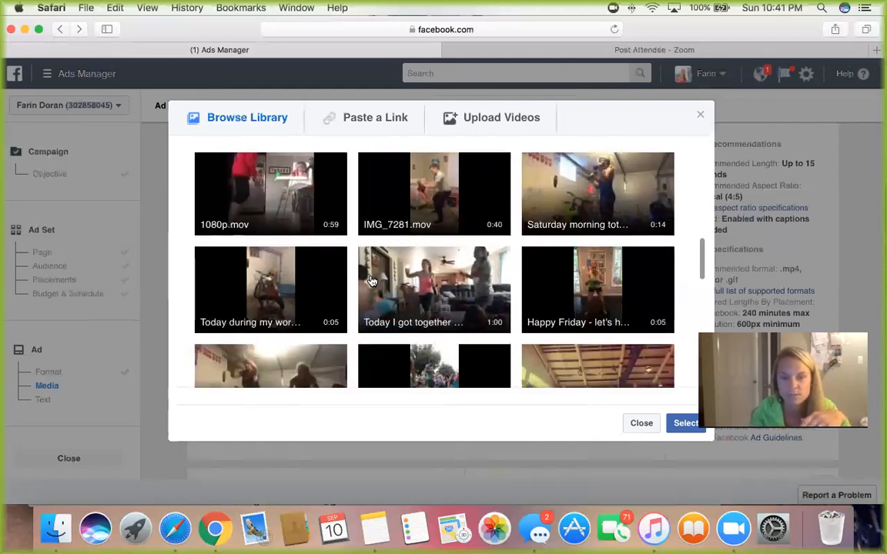
{"action": "scroll", "coordinate": [372, 282], "scroll_direction": "down", "scroll_amount": 3}
{"action": "scroll", "coordinate": [372, 282], "scroll_direction": "down", "scroll_amount": 4}
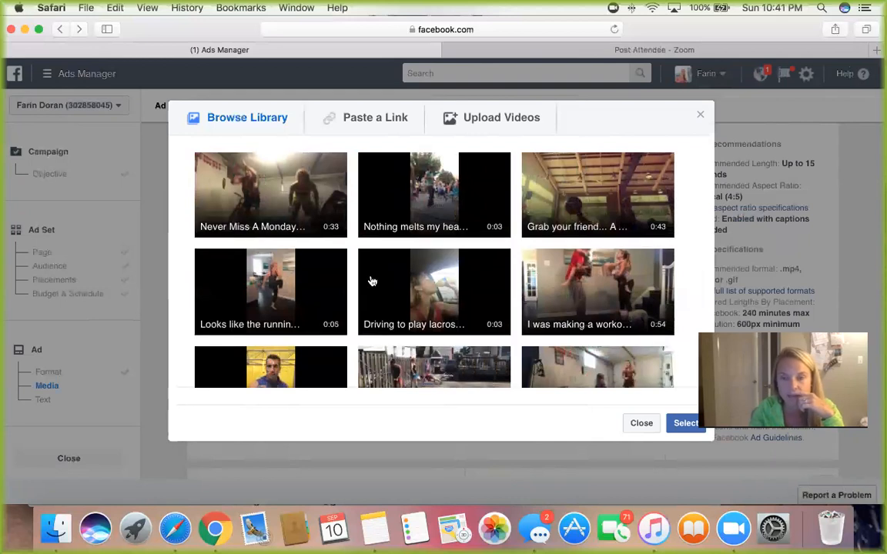
{"action": "scroll", "coordinate": [372, 282], "scroll_direction": "down", "scroll_amount": 1}
{"action": "left_click", "coordinate": [596, 283]}
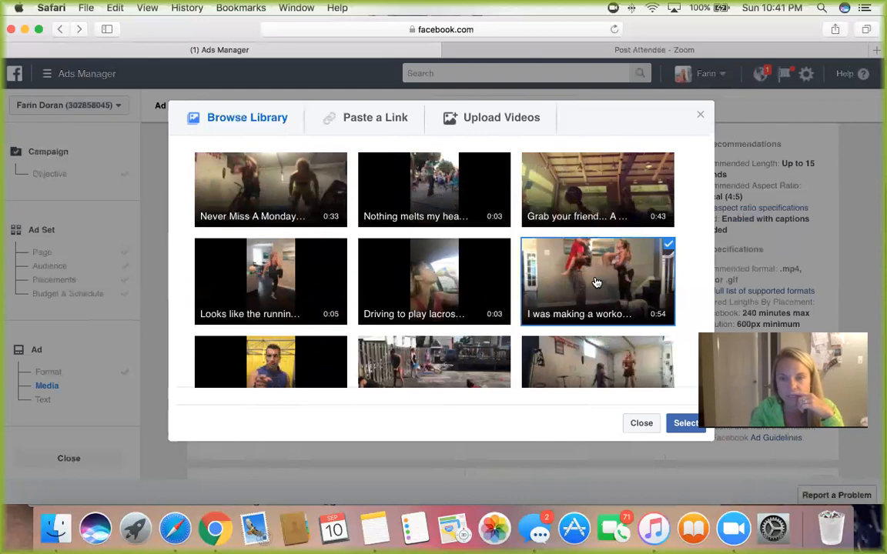
{"action": "left_click", "coordinate": [596, 283]}
{"action": "left_click", "coordinate": [597, 282]}
{"action": "scroll", "coordinate": [608, 307], "scroll_direction": "down", "scroll_amount": 1}
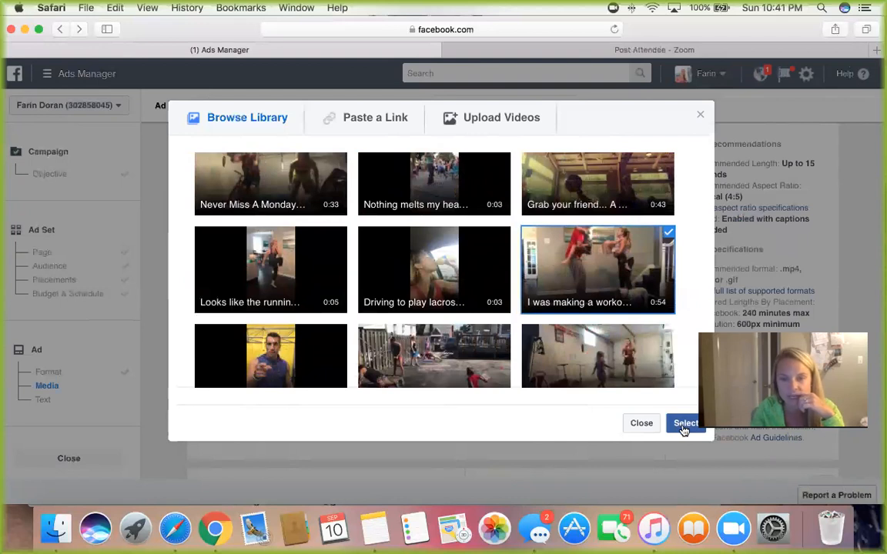
{"action": "left_click", "coordinate": [684, 425]}
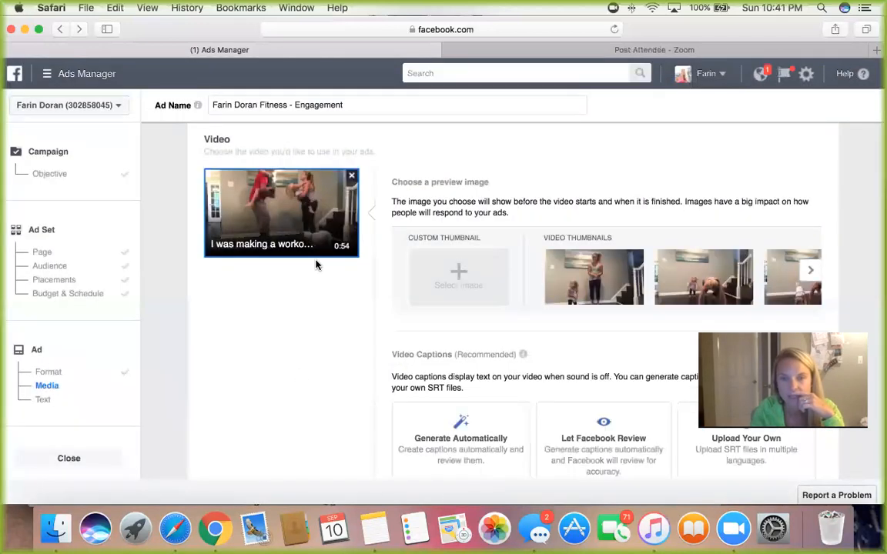
Step: Look through the video thumbnails and set the preview image to the push-up frame just before the one with the red shirt
{"action": "left_click", "coordinate": [810, 272]}
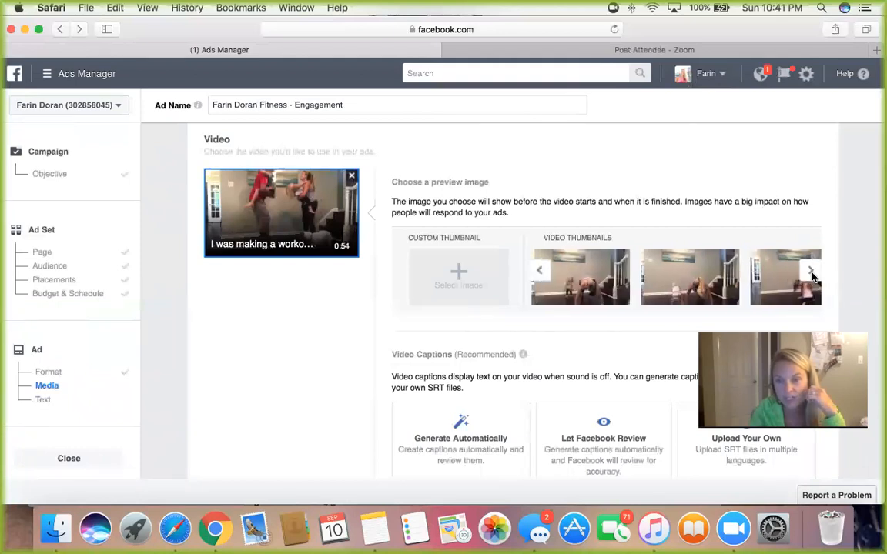
{"action": "left_click", "coordinate": [810, 274]}
{"action": "left_click", "coordinate": [812, 274]}
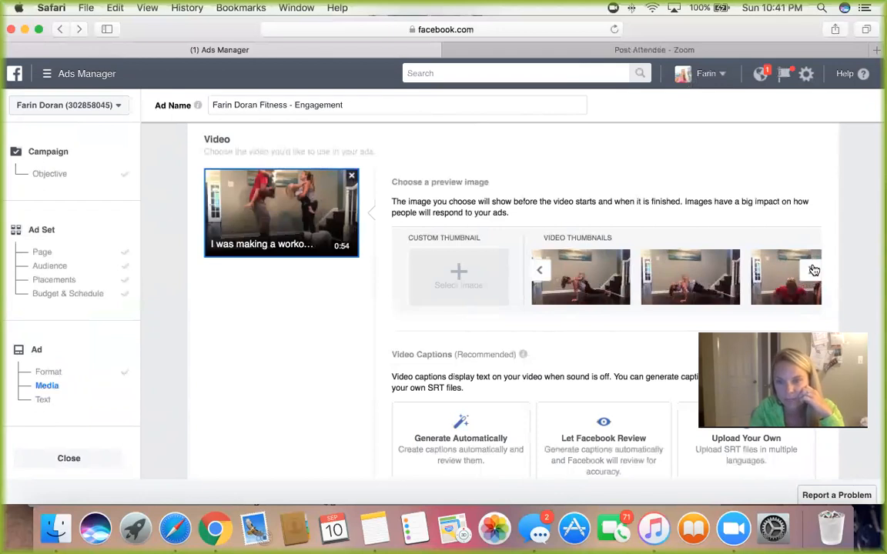
{"action": "left_click", "coordinate": [814, 270]}
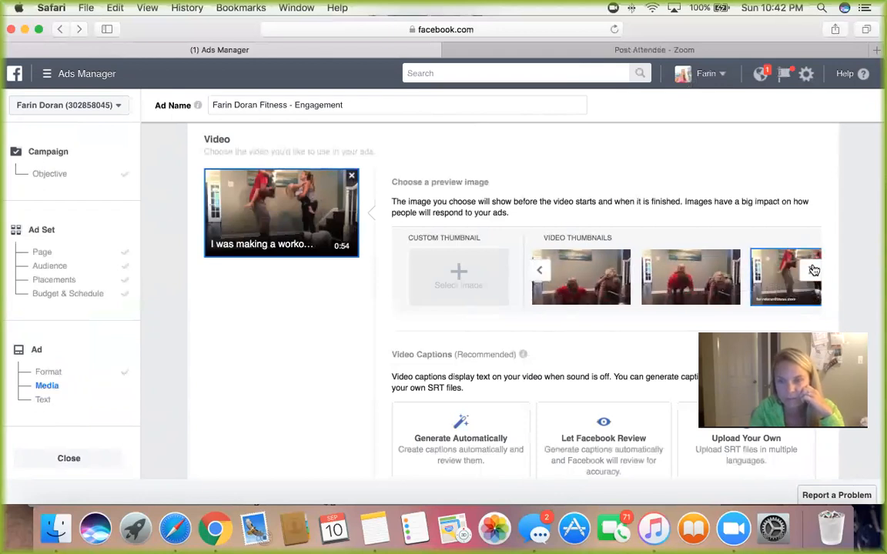
{"action": "left_click", "coordinate": [814, 270]}
{"action": "left_click", "coordinate": [539, 273]}
{"action": "left_click", "coordinate": [539, 273]}
{"action": "left_click", "coordinate": [539, 273]}
{"action": "left_click", "coordinate": [540, 273]}
{"action": "left_click", "coordinate": [539, 273]}
{"action": "left_click", "coordinate": [540, 274]}
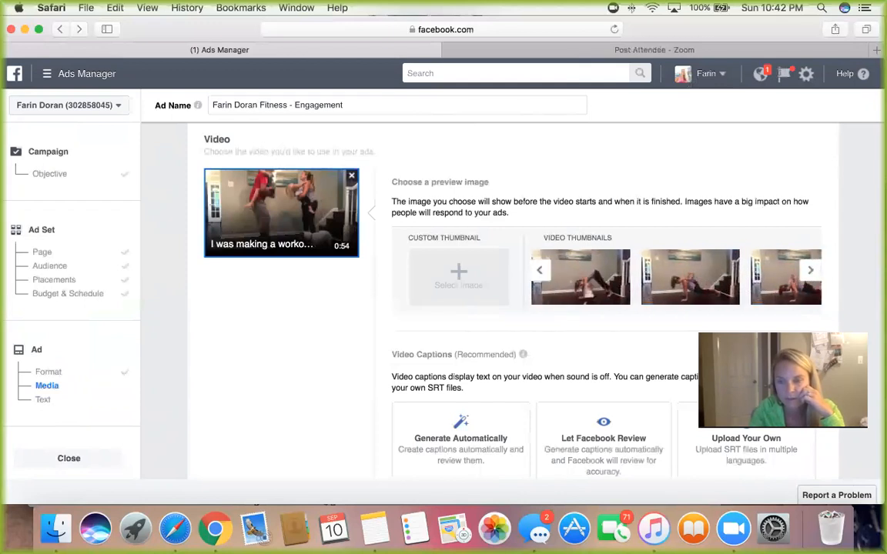
{"action": "left_click", "coordinate": [813, 275]}
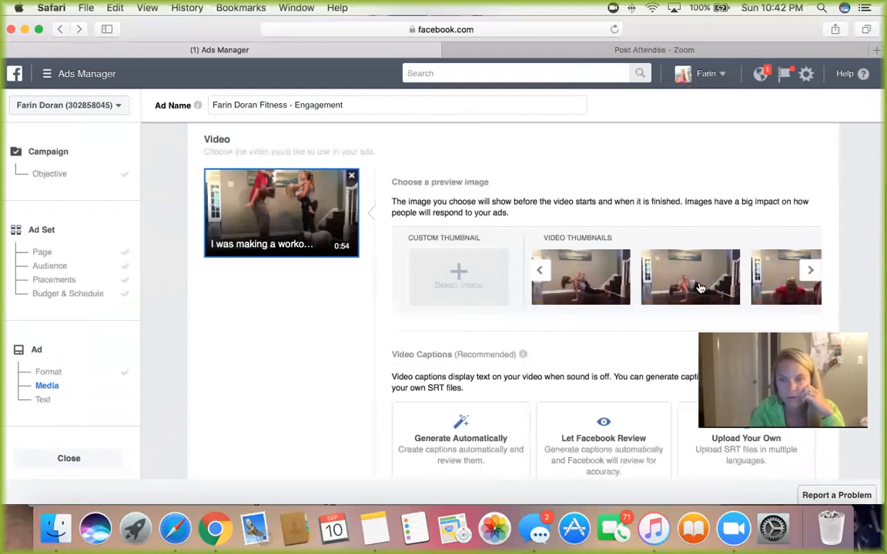
{"action": "left_click", "coordinate": [700, 288]}
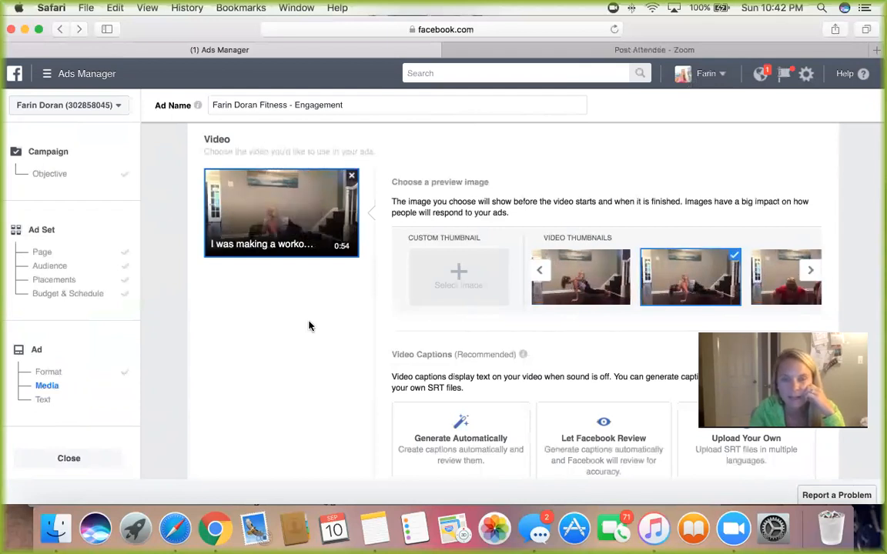
Step: Review the chosen video, its preview image and the available video caption options
{"action": "scroll", "coordinate": [308, 326], "scroll_direction": "down", "scroll_amount": 1}
{"action": "scroll", "coordinate": [309, 327], "scroll_direction": "down", "scroll_amount": 3}
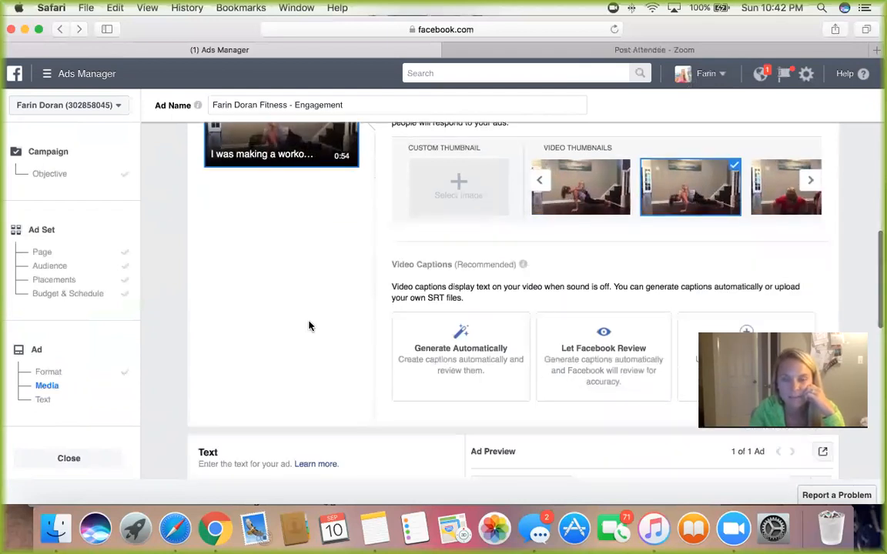
{"action": "scroll", "coordinate": [309, 326], "scroll_direction": "up", "scroll_amount": 7}
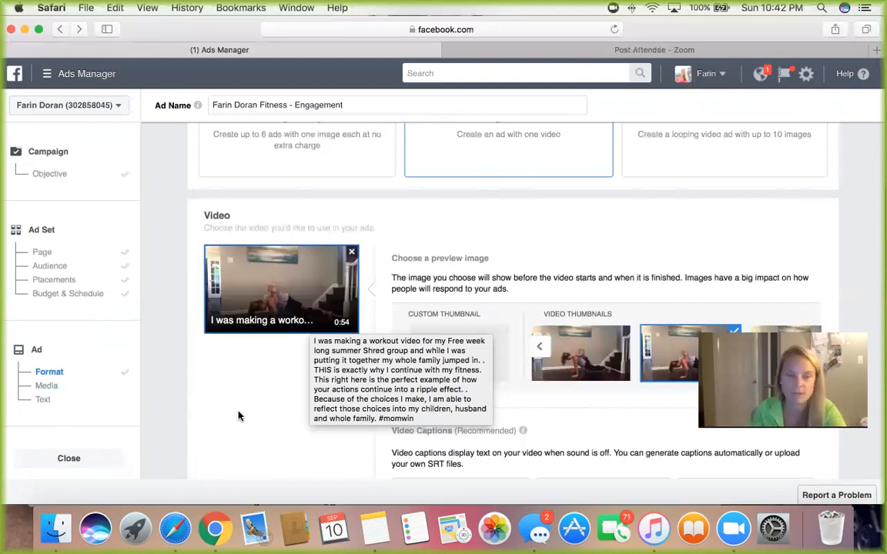
{"action": "scroll", "coordinate": [238, 415], "scroll_direction": "down", "scroll_amount": 2}
{"action": "scroll", "coordinate": [238, 416], "scroll_direction": "down", "scroll_amount": 2}
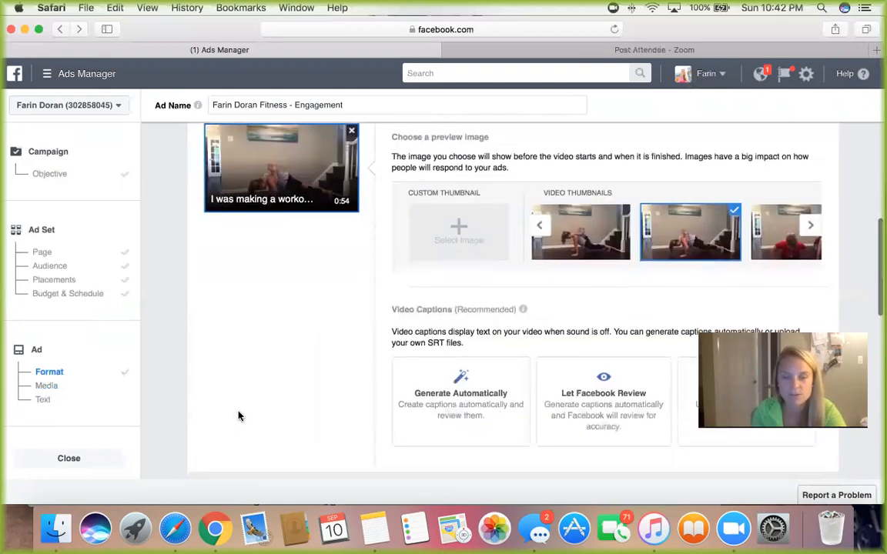
{"action": "scroll", "coordinate": [238, 416], "scroll_direction": "down", "scroll_amount": 3}
{"action": "scroll", "coordinate": [238, 416], "scroll_direction": "up", "scroll_amount": 1}
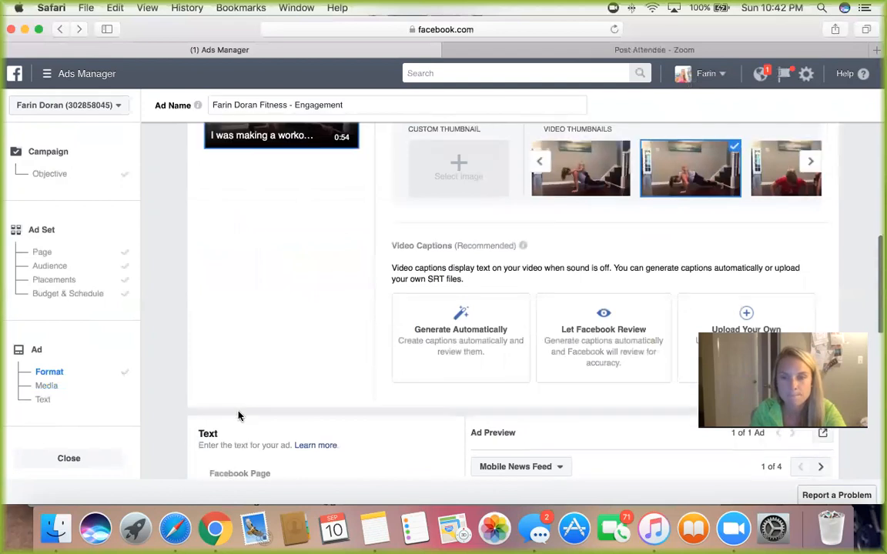
{"action": "scroll", "coordinate": [238, 415], "scroll_direction": "up", "scroll_amount": 1}
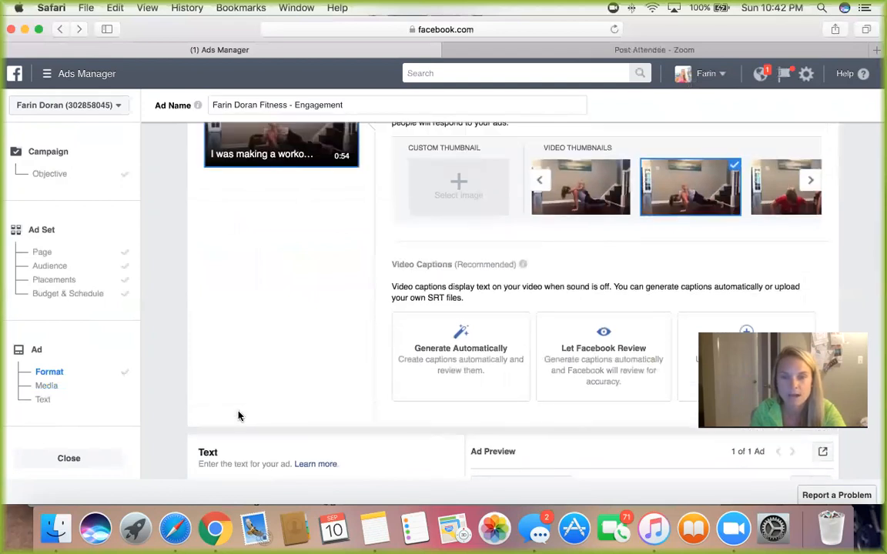
{"action": "scroll", "coordinate": [238, 416], "scroll_direction": "up", "scroll_amount": 2}
{"action": "scroll", "coordinate": [238, 415], "scroll_direction": "down", "scroll_amount": 3}
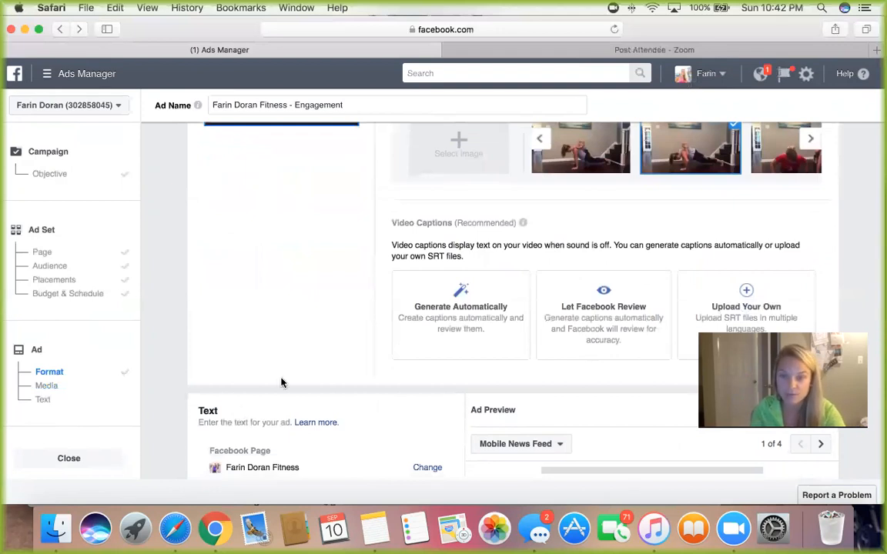
{"action": "scroll", "coordinate": [281, 382], "scroll_direction": "up", "scroll_amount": 3}
{"action": "scroll", "coordinate": [281, 383], "scroll_direction": "up", "scroll_amount": 1}
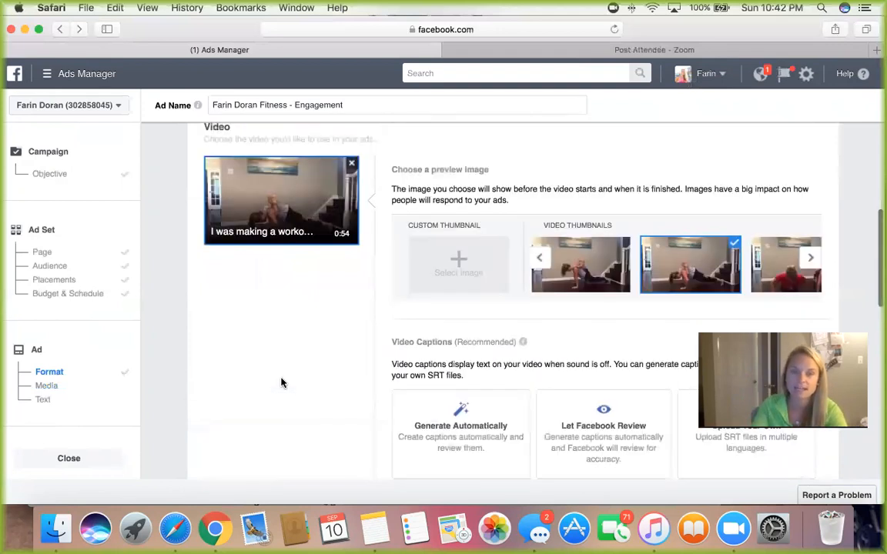
{"action": "scroll", "coordinate": [281, 383], "scroll_direction": "up", "scroll_amount": 2}
Step: Replace the ad's text with "LIKE my page for mom life, workouts, easy recipes, motivation"
{"action": "scroll", "coordinate": [281, 382], "scroll_direction": "down", "scroll_amount": 6}
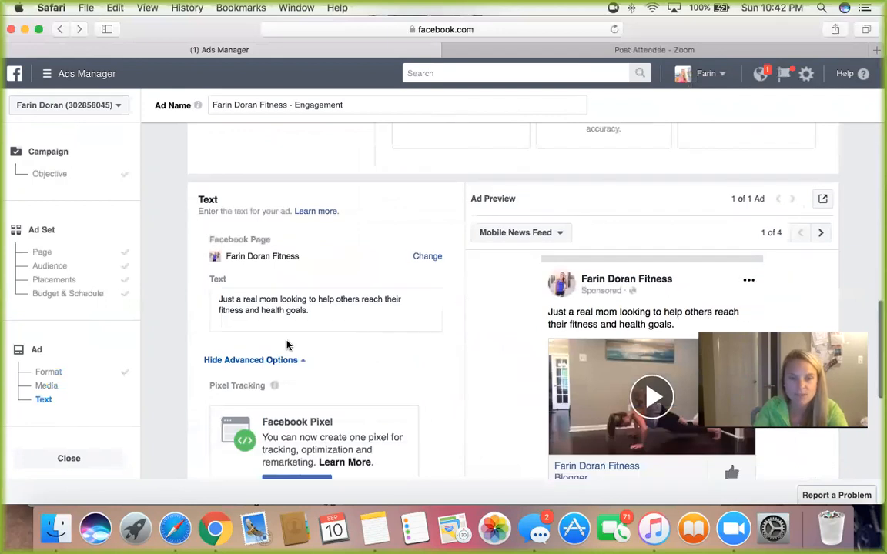
{"action": "left_click", "coordinate": [331, 311]}
{"action": "left_click_drag", "start_coordinate": [331, 311], "coordinate": [207, 297]}
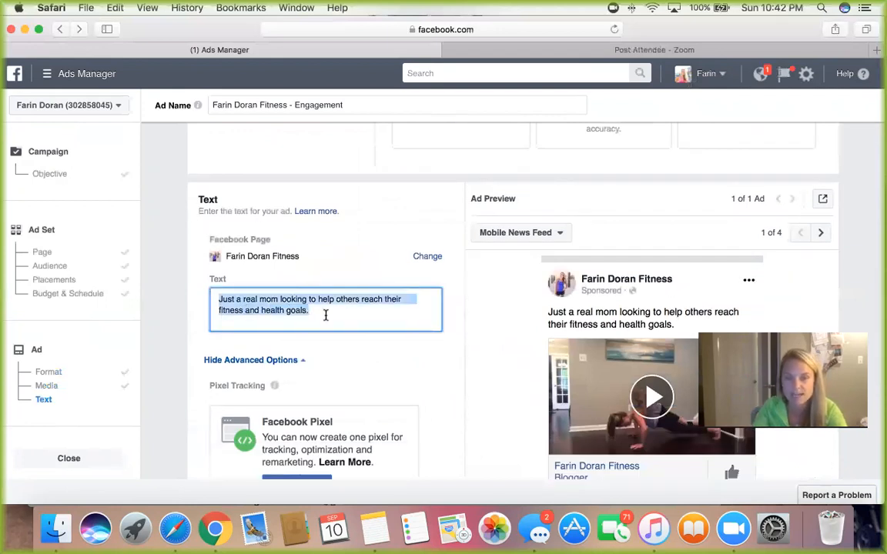
{"action": "key", "text": "BackSpace"}
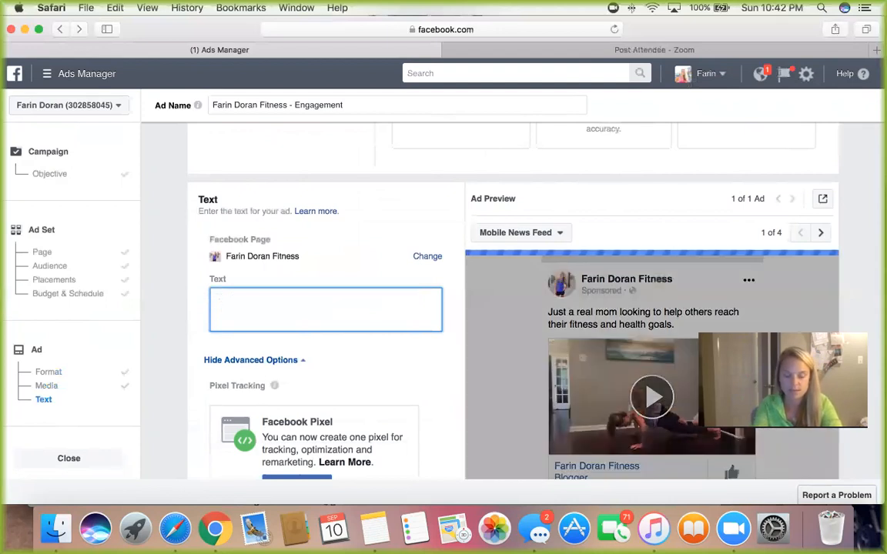
{"action": "type", "text": "LIKE my page f"}
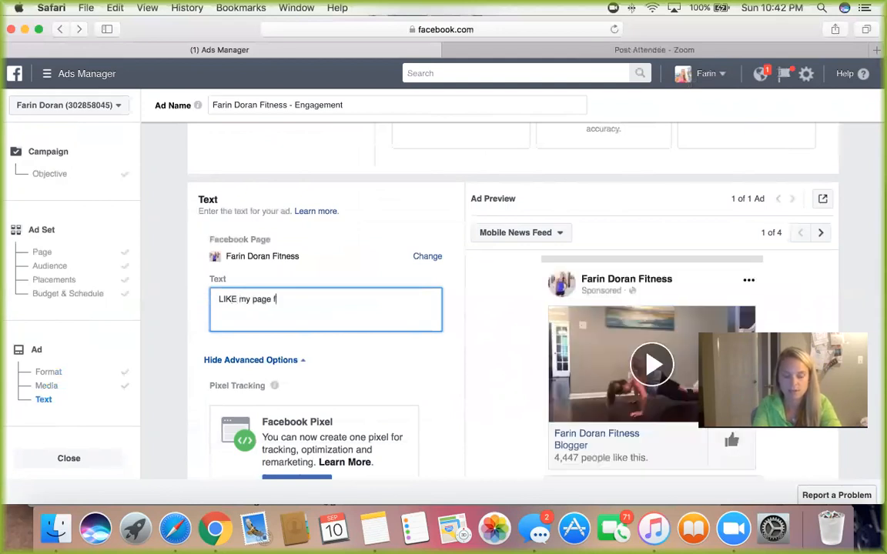
{"action": "type", "text": "or mo"}
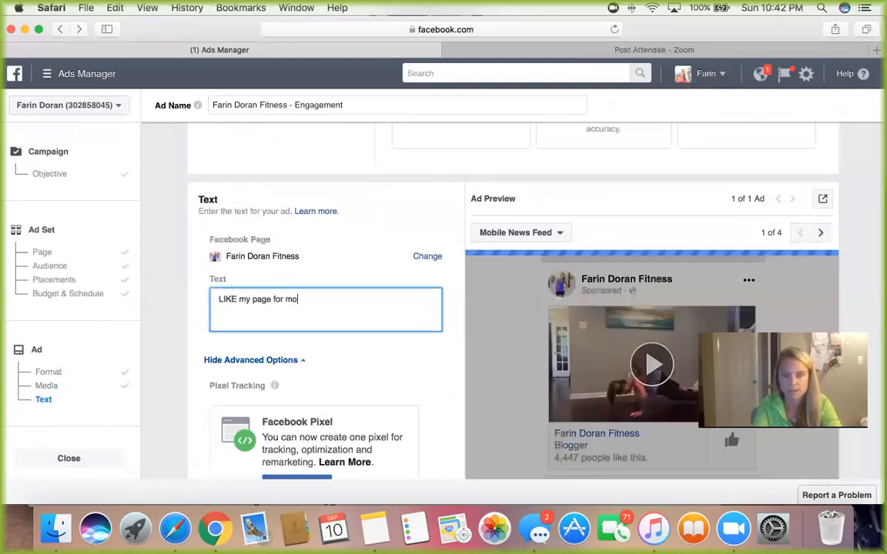
{"action": "type", "text": "m life, worko"}
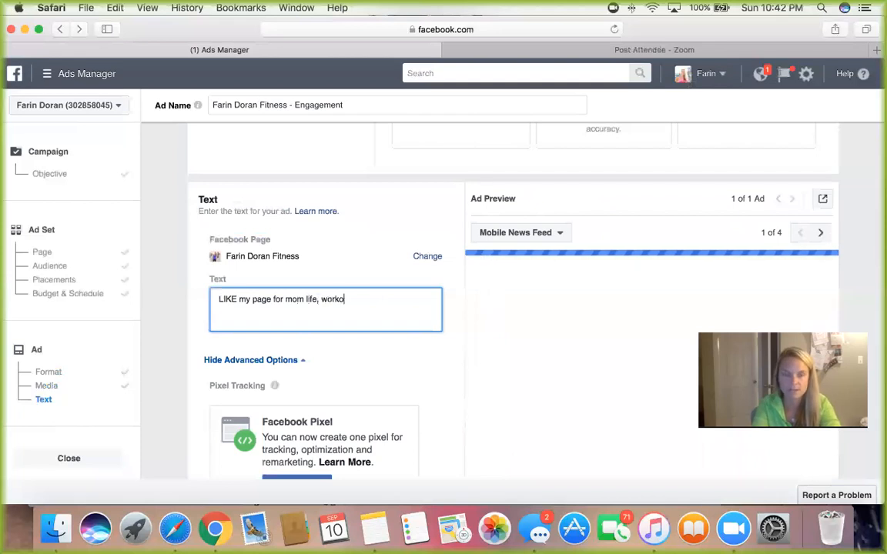
{"action": "type", "text": "uts, recipes,"}
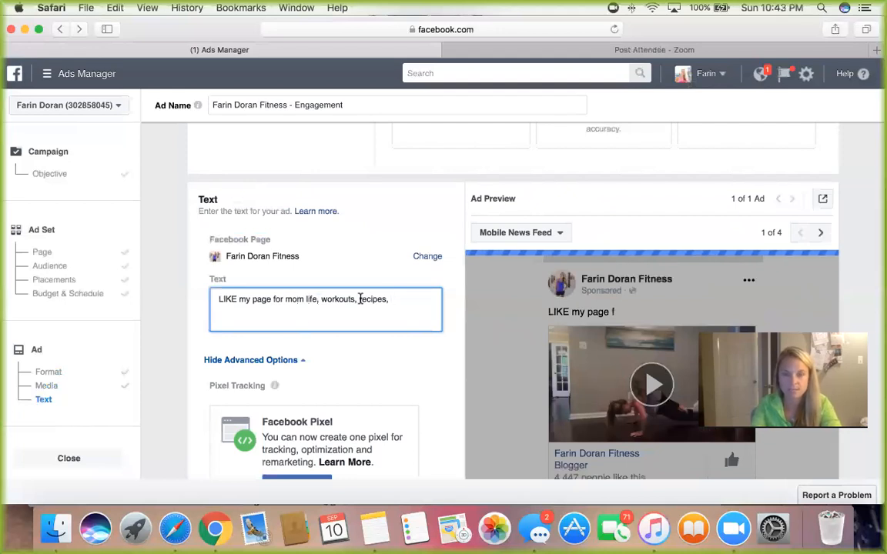
{"action": "key", "text": "BackSpace"}
{"action": "key", "text": "BackSpace"}
{"action": "key", "text": "BackSpace"}
{"action": "key", "text": "BackSpace"}
{"action": "key", "text": "BackSpace"}
{"action": "key", "text": "BackSpace"}
{"action": "key", "text": "BackSpace"}
{"action": "key", "text": "BackSpace"}
{"action": "type", "text": "easy recipes, "}
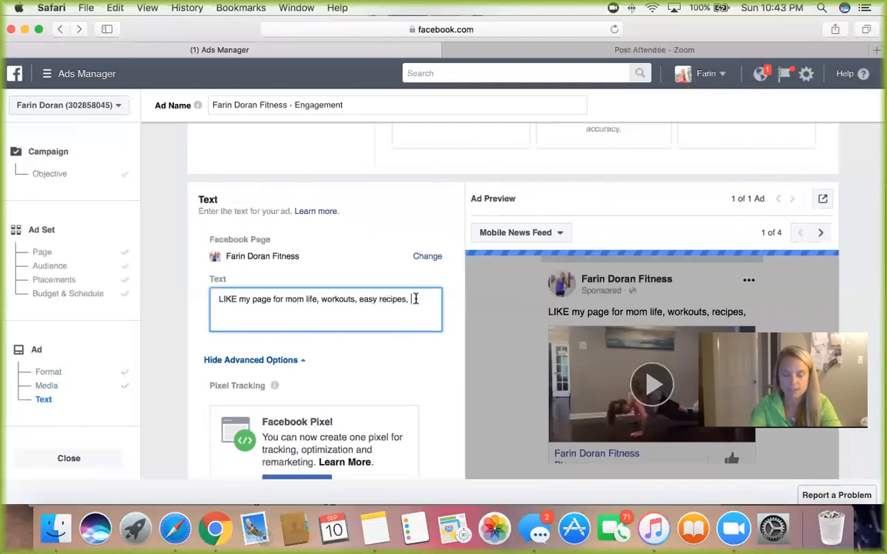
{"action": "type", "text": "motivation"}
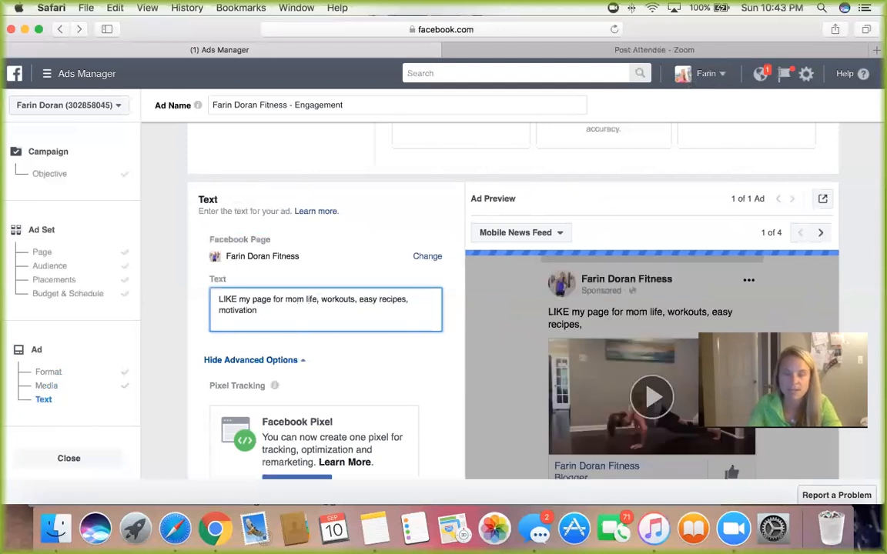
Step: Insert "and" before "motivation" in the ad's text and end the sentence with an exclamation mark
{"action": "scroll", "coordinate": [370, 314], "scroll_direction": "down", "scroll_amount": 1}
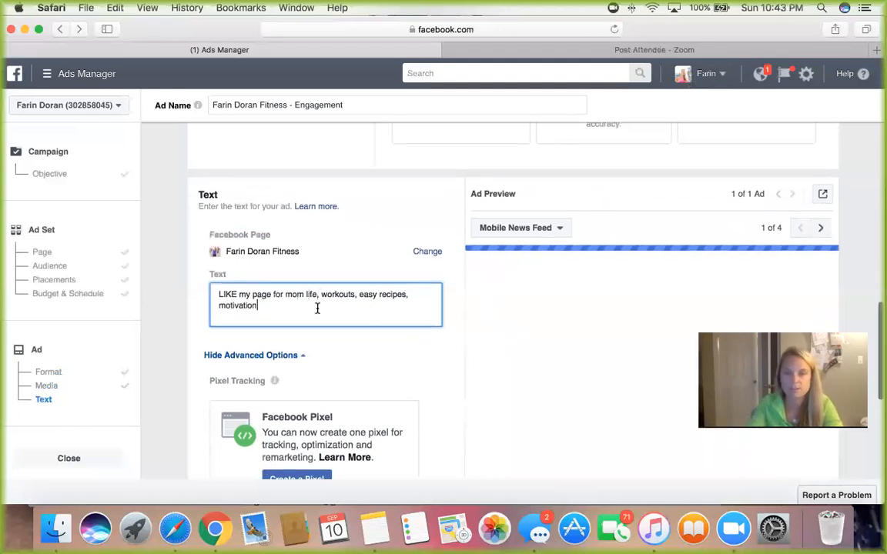
{"action": "left_click", "coordinate": [218, 305]}
{"action": "type", "text": "and"}
{"action": "left_click", "coordinate": [278, 305]}
{"action": "type", "text": "!"}
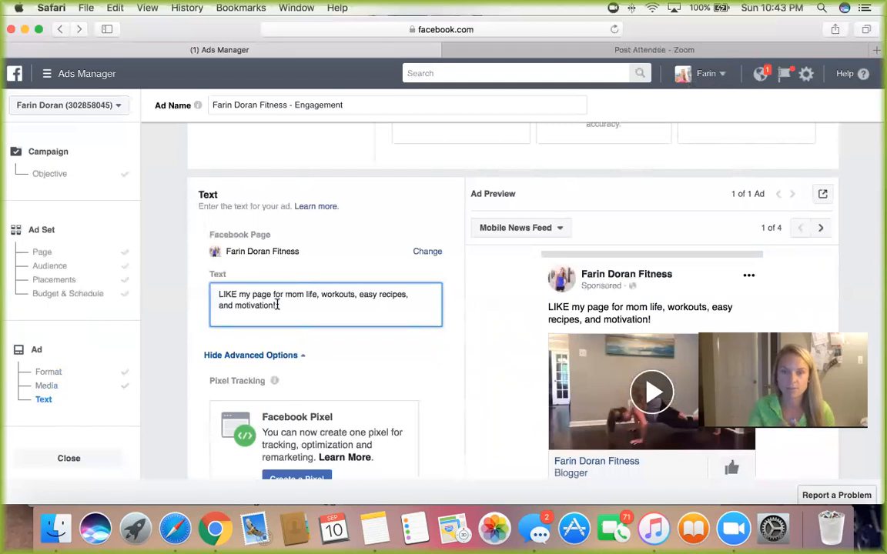
Step: Examine the ad preview in the Mobile News Feed, Feature Phone and Desktop News Feed placements
{"action": "scroll", "coordinate": [274, 318], "scroll_direction": "down", "scroll_amount": 3}
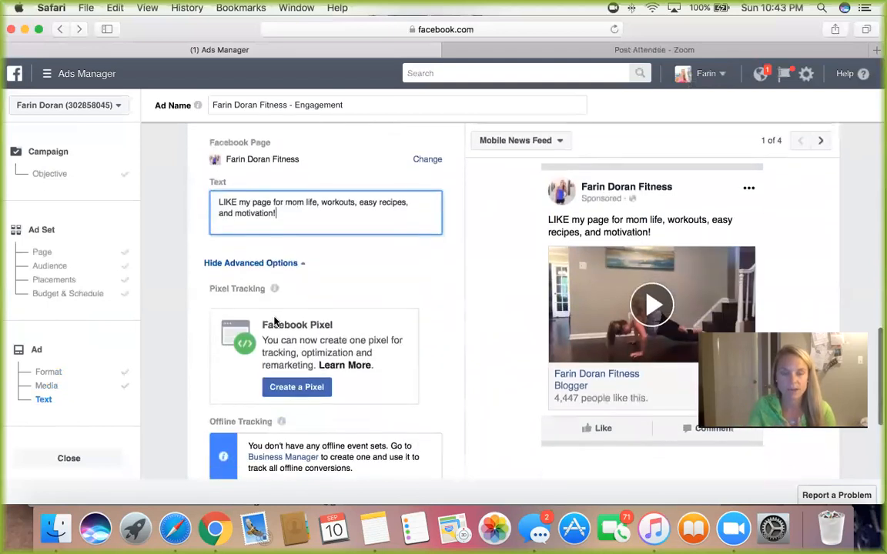
{"action": "scroll", "coordinate": [274, 321], "scroll_direction": "down", "scroll_amount": 5}
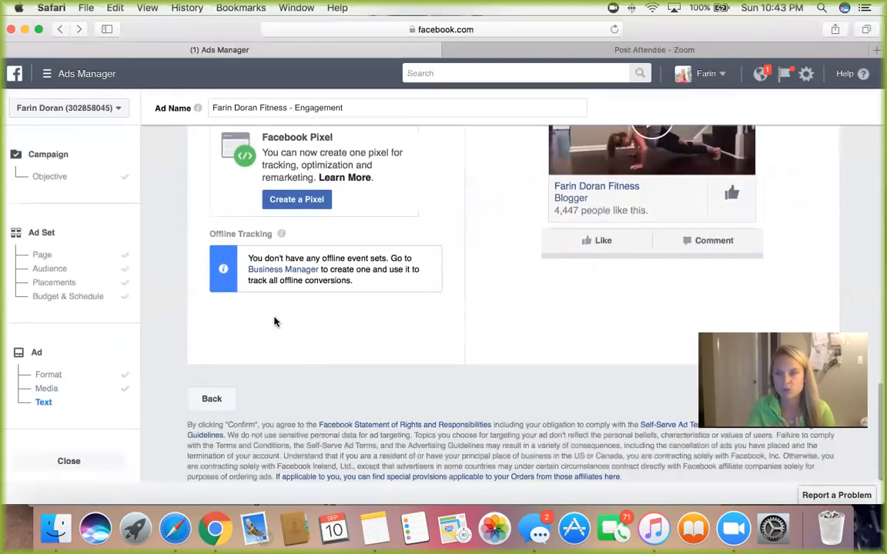
{"action": "scroll", "coordinate": [274, 322], "scroll_direction": "up", "scroll_amount": 9}
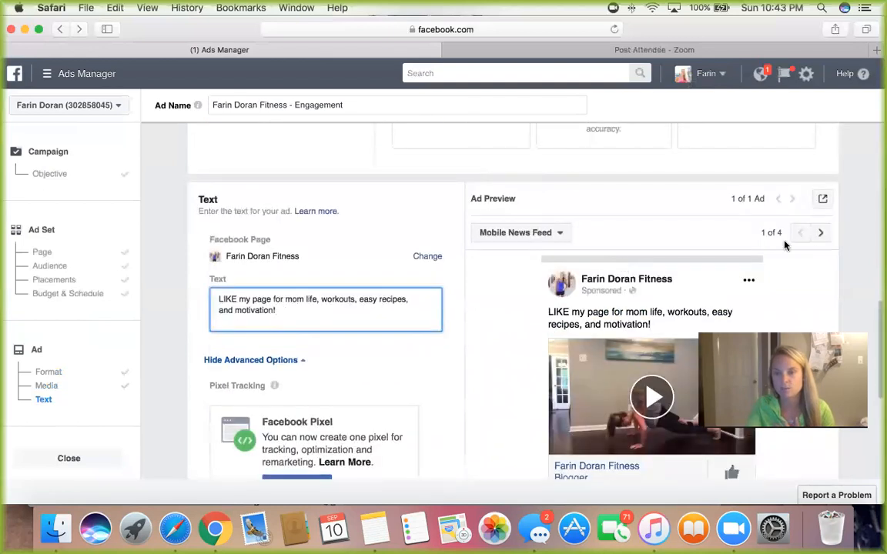
{"action": "left_click", "coordinate": [819, 234]}
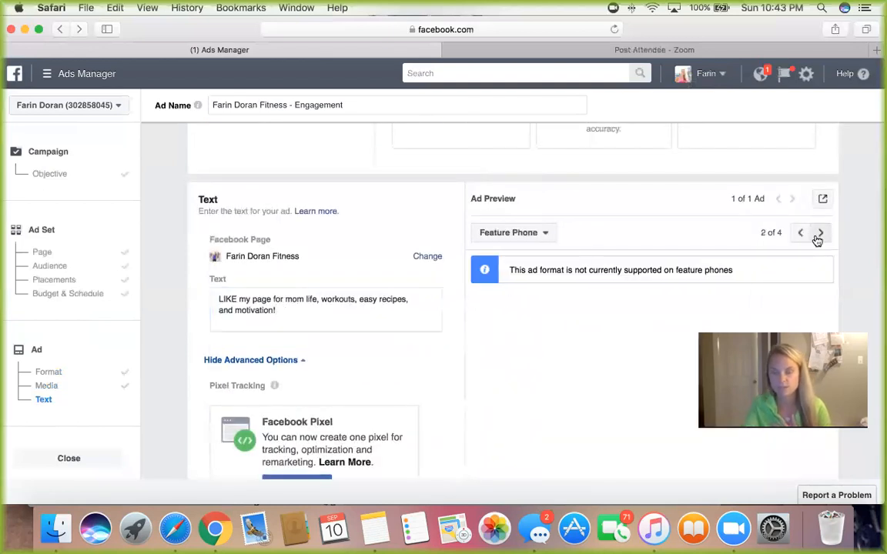
{"action": "left_click", "coordinate": [819, 234]}
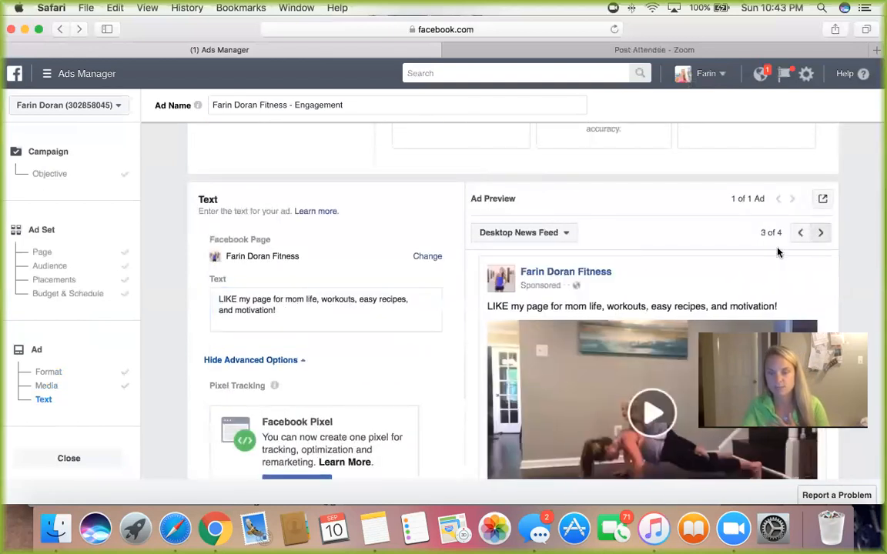
{"action": "scroll", "coordinate": [778, 252], "scroll_direction": "down", "scroll_amount": 3}
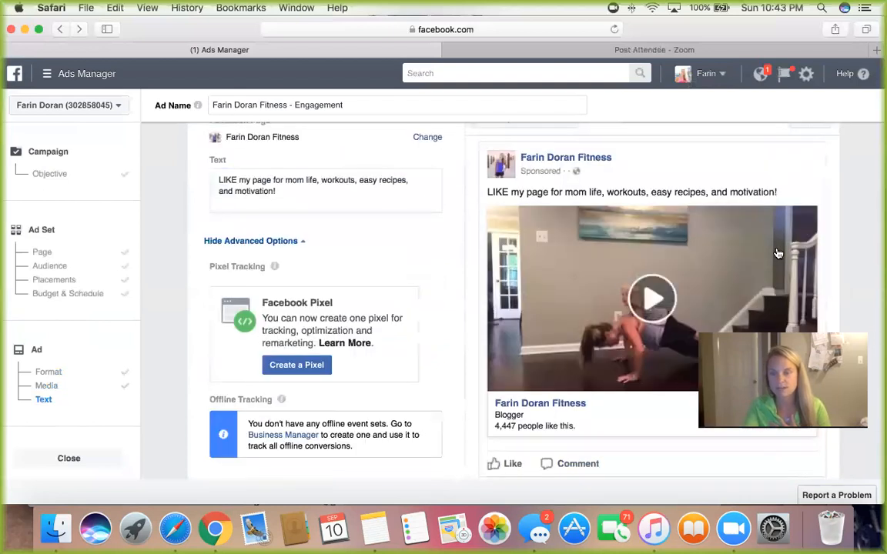
{"action": "scroll", "coordinate": [683, 223], "scroll_direction": "up", "scroll_amount": 2}
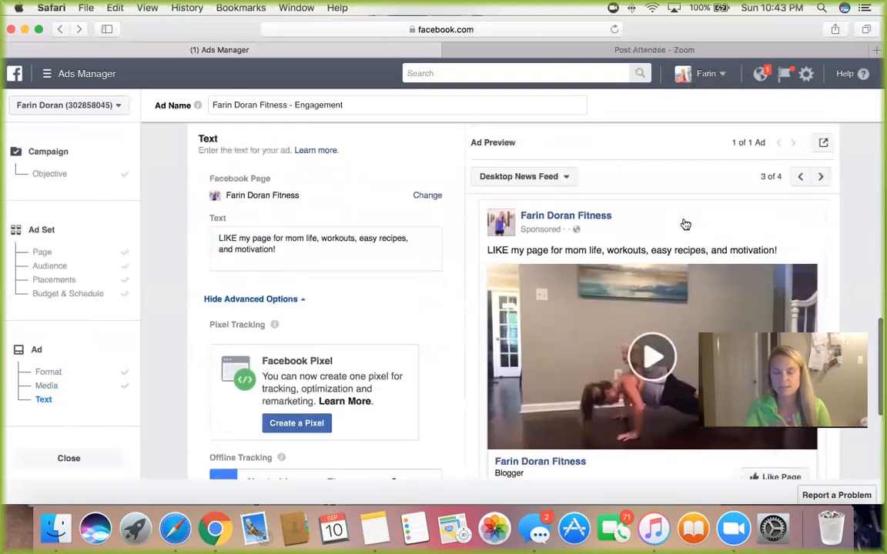
{"action": "scroll", "coordinate": [685, 225], "scroll_direction": "down", "scroll_amount": 6}
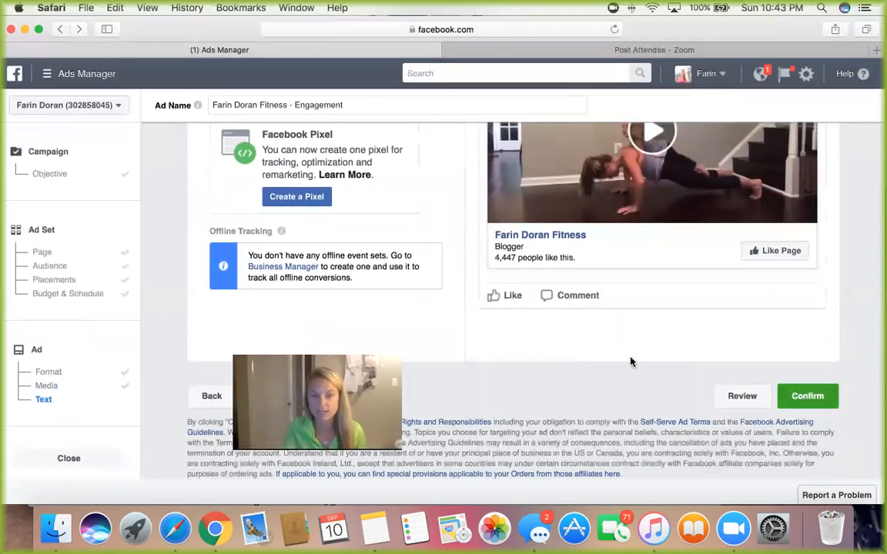
Step: Recheck the ad's format, video, preview image, caption options and text from start to finish
{"action": "scroll", "coordinate": [630, 361], "scroll_direction": "up", "scroll_amount": 10}
{"action": "scroll", "coordinate": [630, 361], "scroll_direction": "up", "scroll_amount": 5}
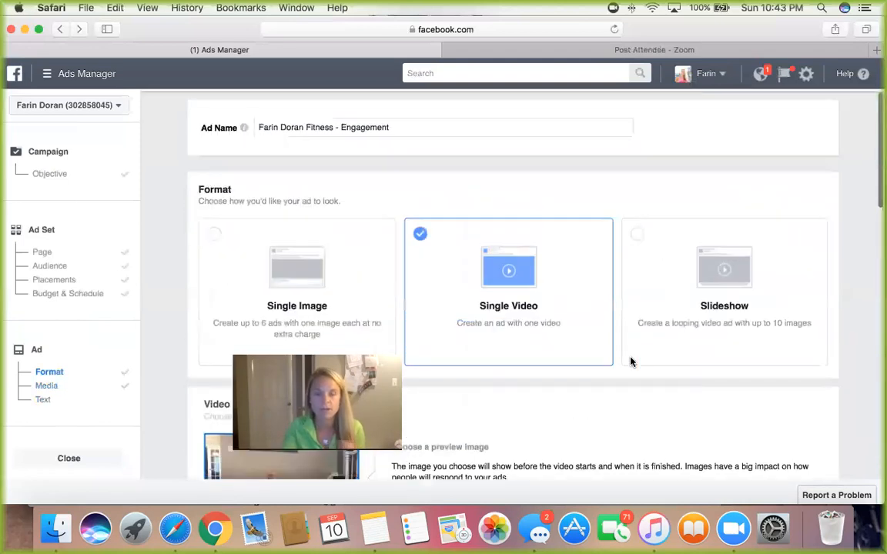
{"action": "scroll", "coordinate": [630, 362], "scroll_direction": "down", "scroll_amount": 10}
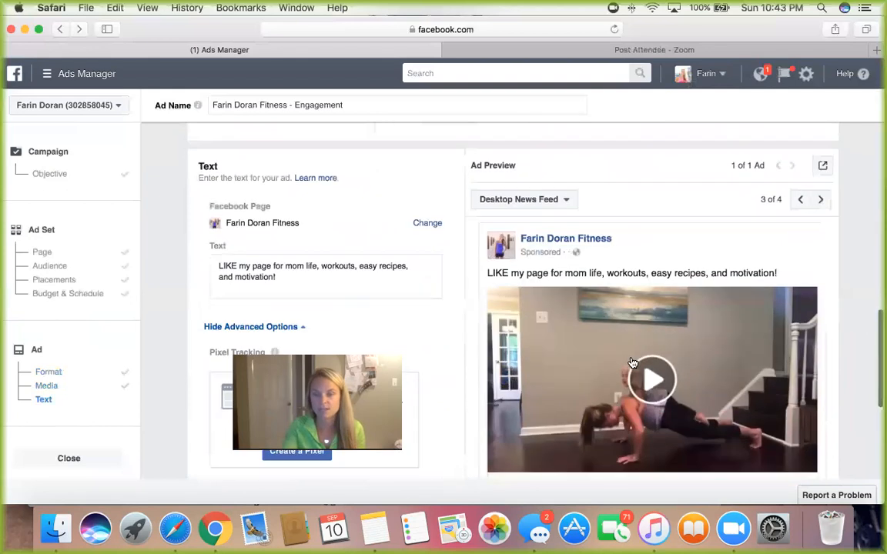
{"action": "scroll", "coordinate": [631, 363], "scroll_direction": "down", "scroll_amount": 5}
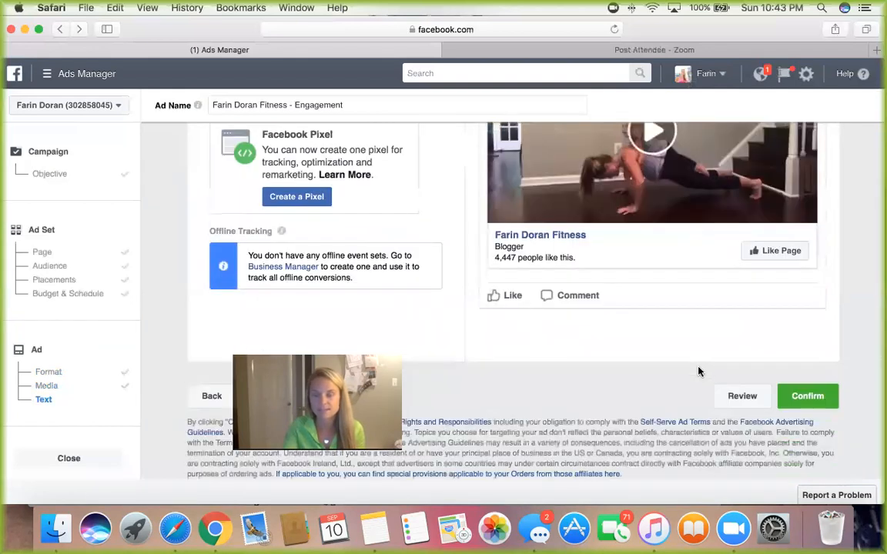
{"action": "scroll", "coordinate": [698, 372], "scroll_direction": "up", "scroll_amount": 6}
{"action": "scroll", "coordinate": [698, 371], "scroll_direction": "up", "scroll_amount": 4}
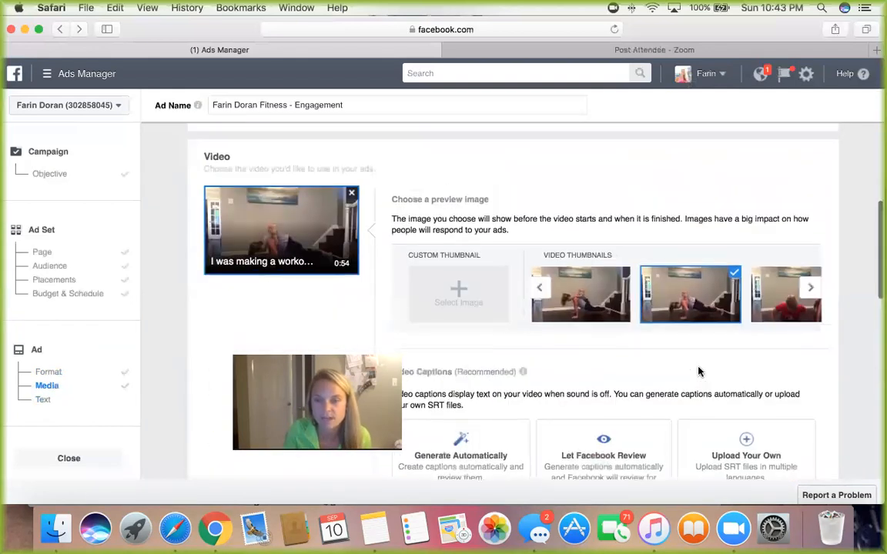
{"action": "scroll", "coordinate": [698, 370], "scroll_direction": "down", "scroll_amount": 1}
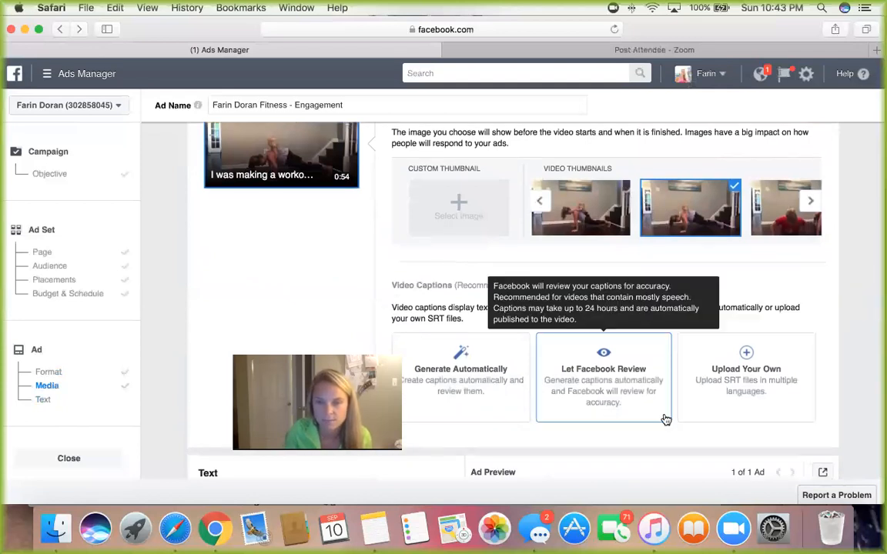
{"action": "scroll", "coordinate": [666, 420], "scroll_direction": "down", "scroll_amount": 10}
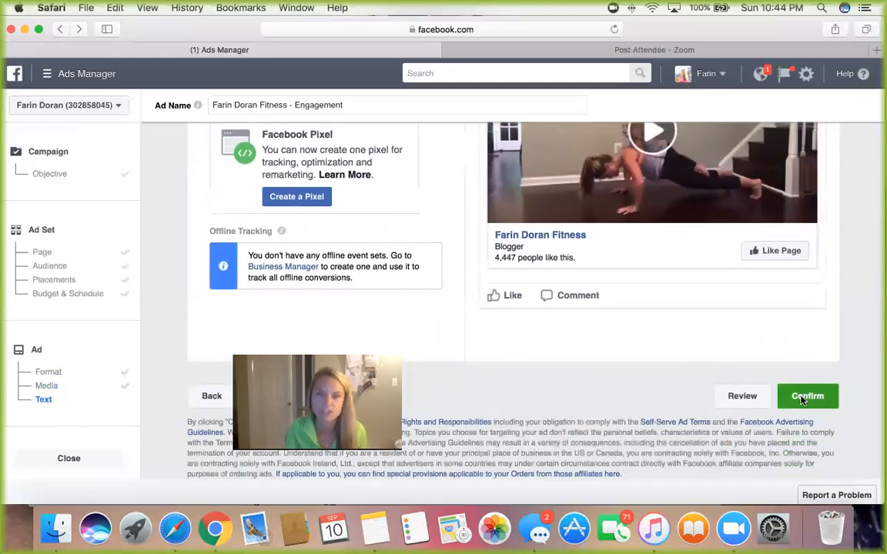
Step: Confirm the ad to submit it for review and continue past the ads tips to the campaign's ad list
{"action": "left_click", "coordinate": [803, 398]}
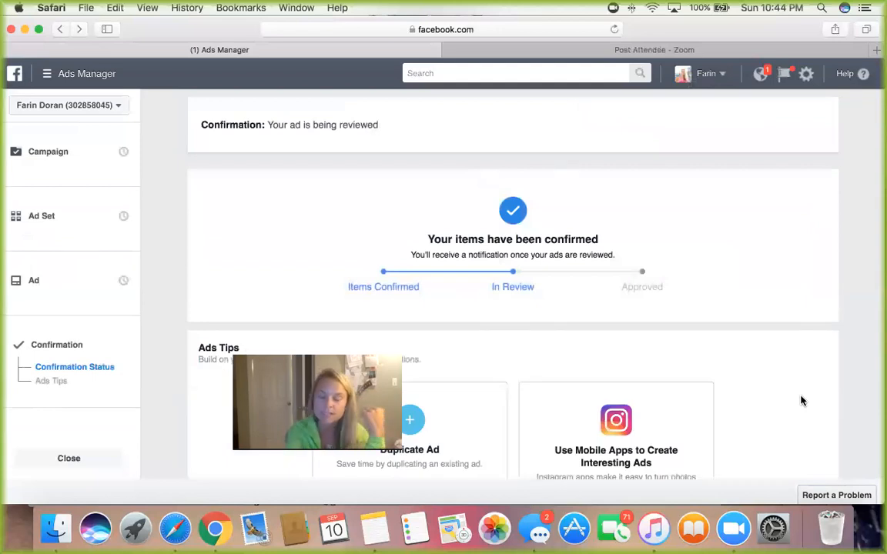
{"action": "scroll", "coordinate": [785, 338], "scroll_direction": "down", "scroll_amount": 3}
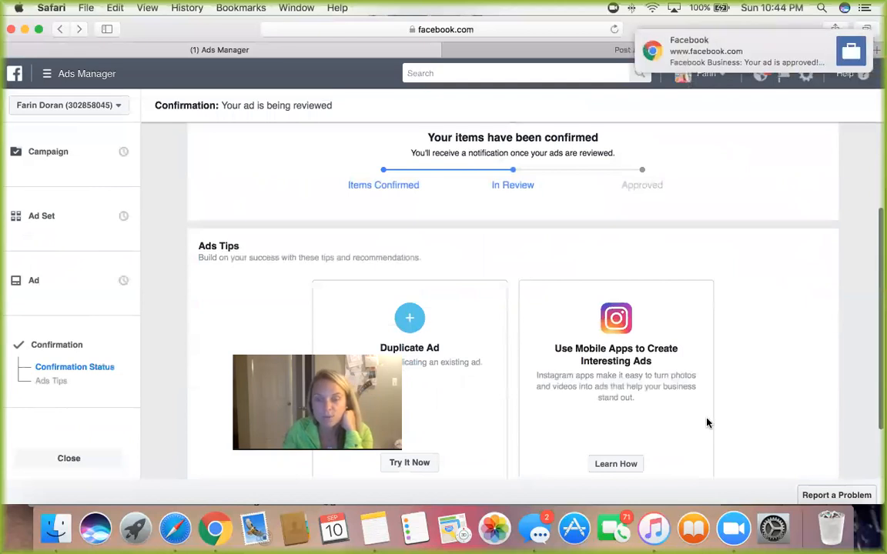
{"action": "scroll", "coordinate": [708, 423], "scroll_direction": "down", "scroll_amount": 2}
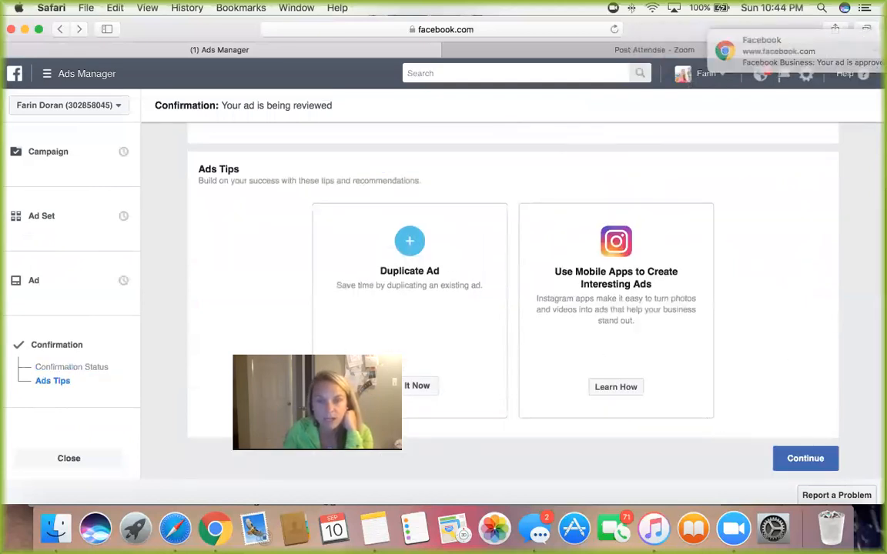
{"action": "left_click", "coordinate": [809, 458]}
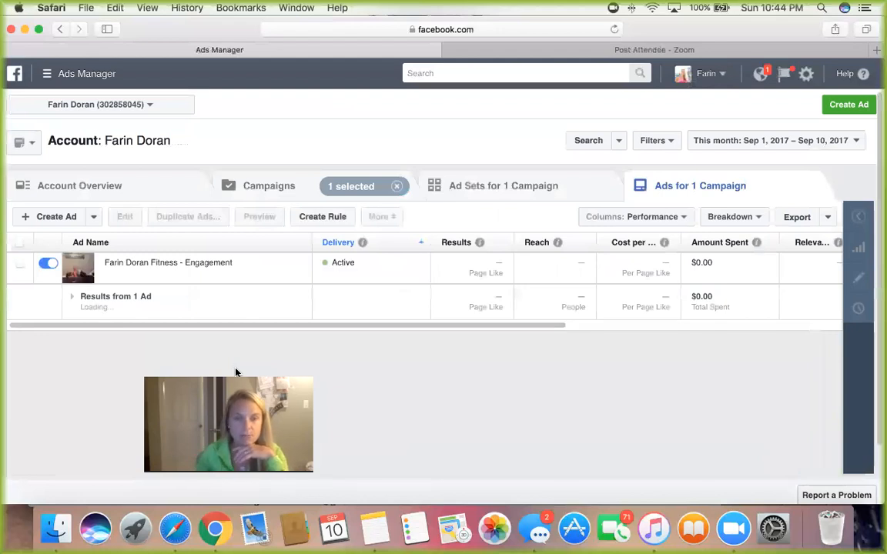
Step: Return to the main Ads Manager view listing the account's campaigns
{"action": "left_click", "coordinate": [73, 73]}
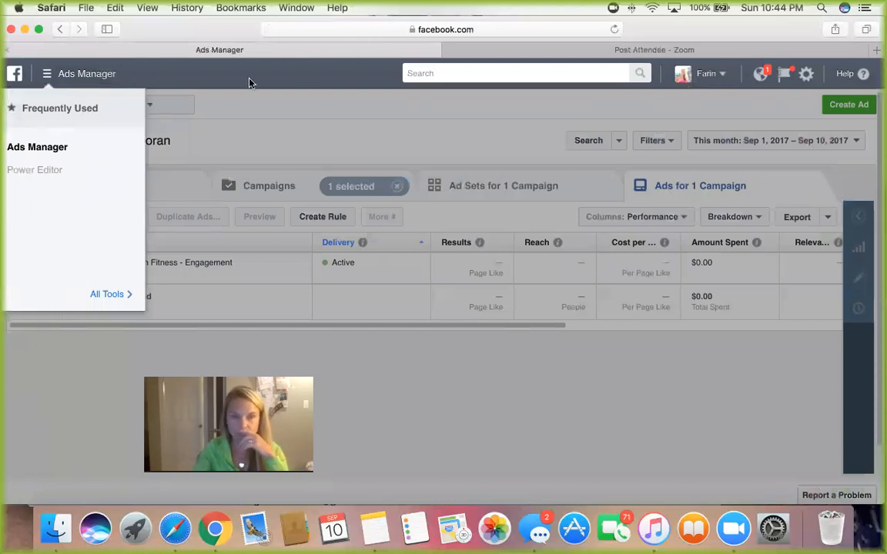
{"action": "left_click", "coordinate": [147, 100]}
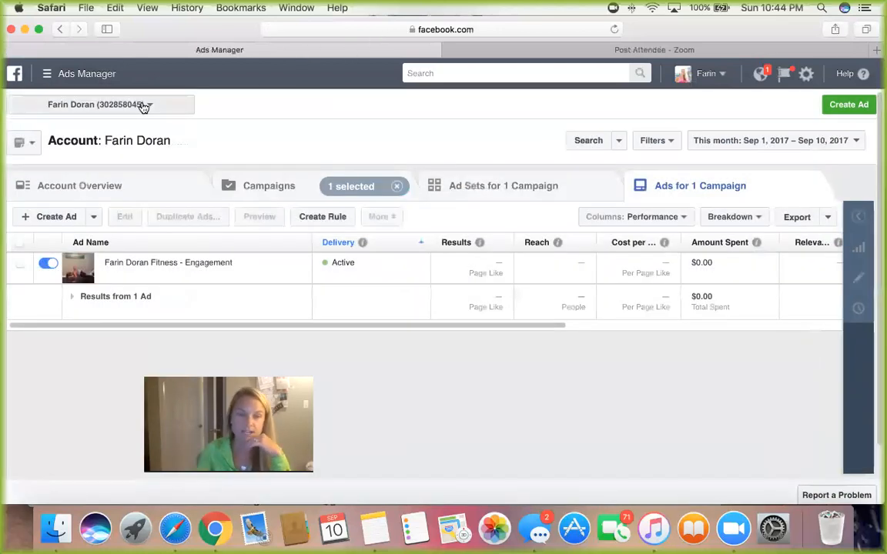
{"action": "left_click", "coordinate": [79, 73]}
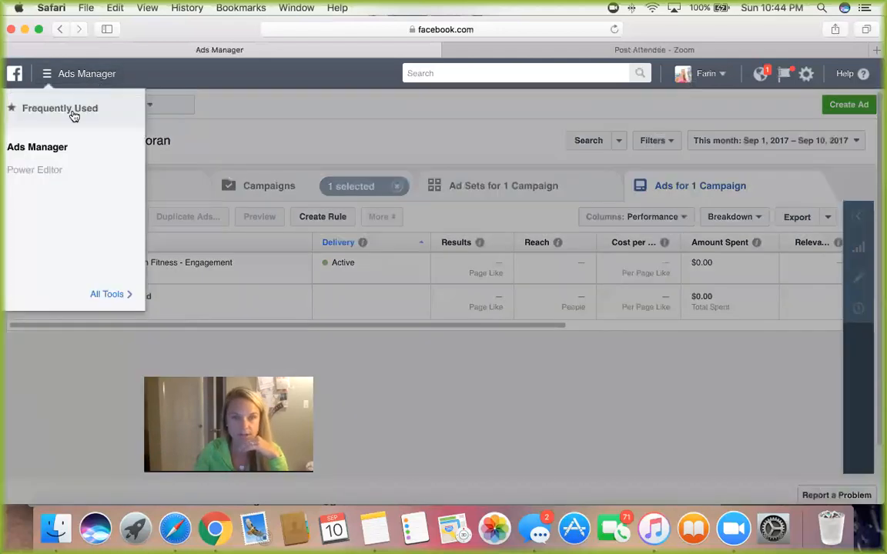
{"action": "left_click", "coordinate": [55, 149]}
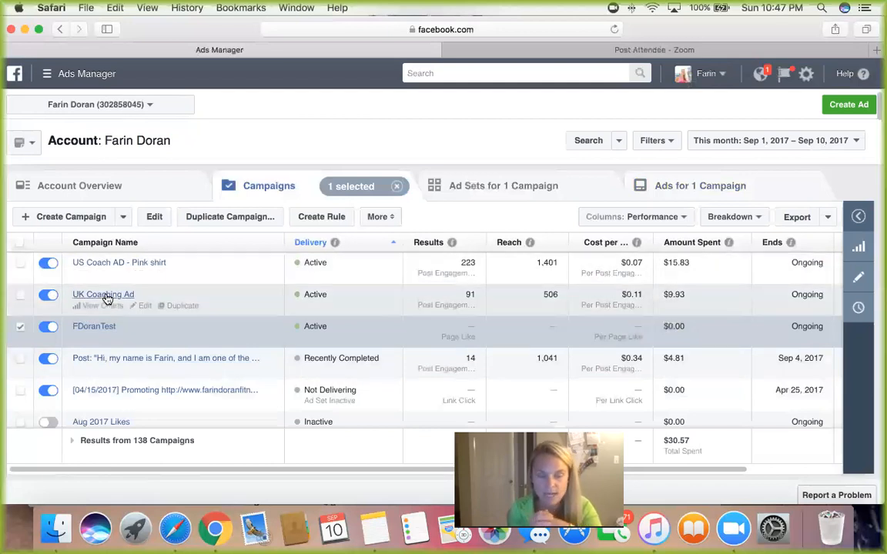
Step: Go into the UK Coaching Ad campaign's GB - W - 26-46 ad set and preview its engagement ad
{"action": "left_click", "coordinate": [106, 297]}
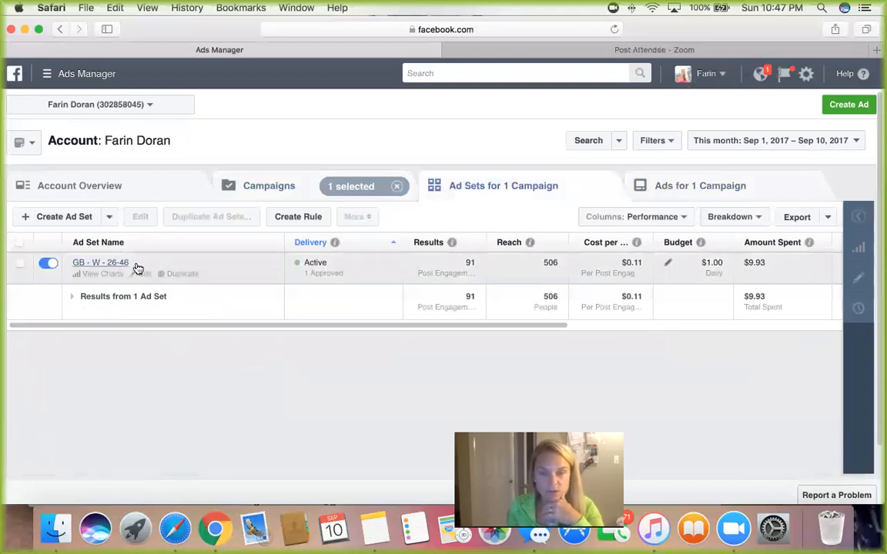
{"action": "left_click", "coordinate": [114, 263]}
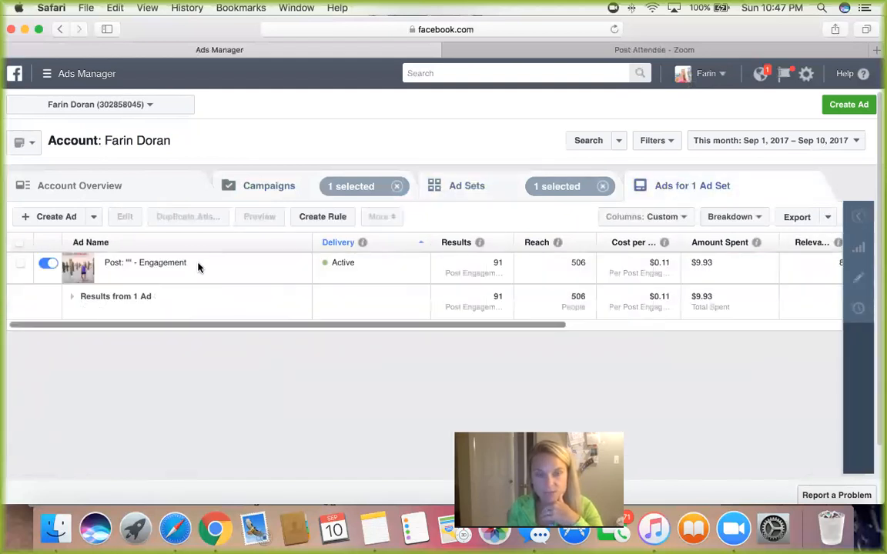
{"action": "left_click", "coordinate": [281, 270]}
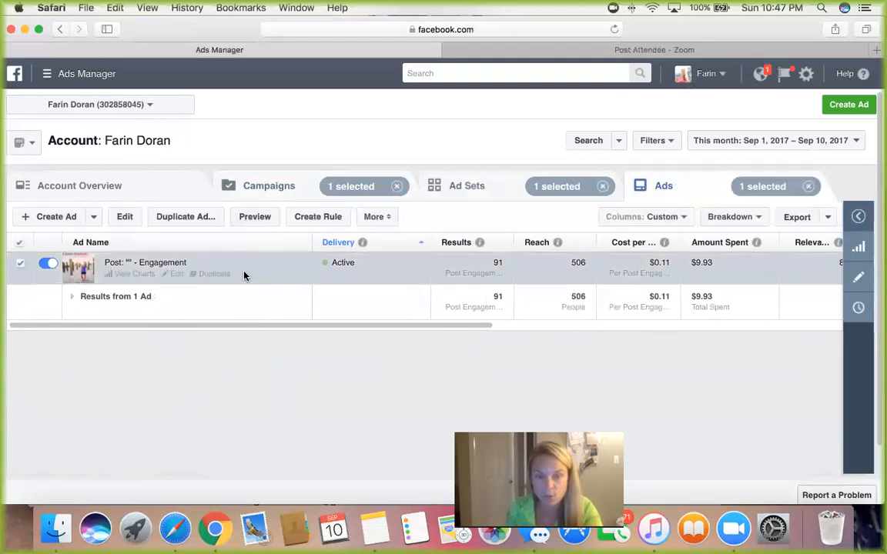
{"action": "left_click", "coordinate": [267, 224]}
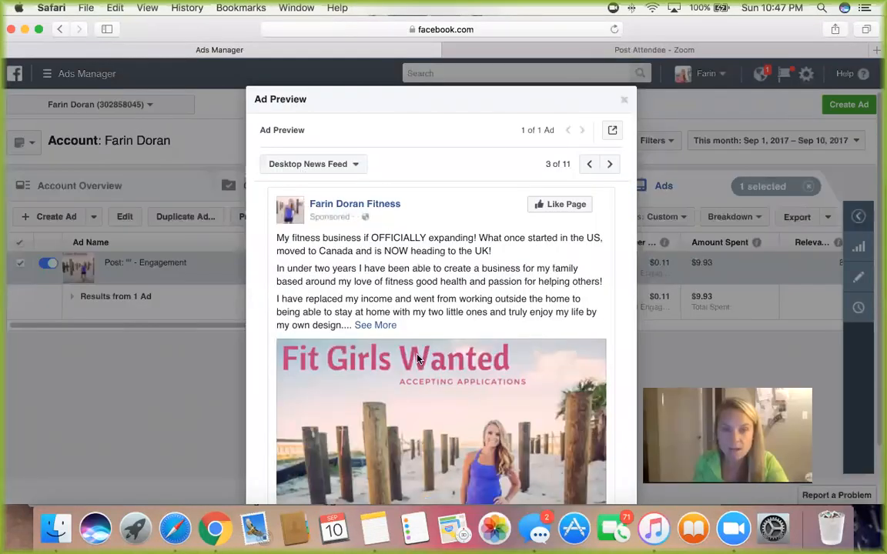
{"action": "scroll", "coordinate": [417, 358], "scroll_direction": "down", "scroll_amount": 2}
{"action": "scroll", "coordinate": [417, 359], "scroll_direction": "up", "scroll_amount": 2}
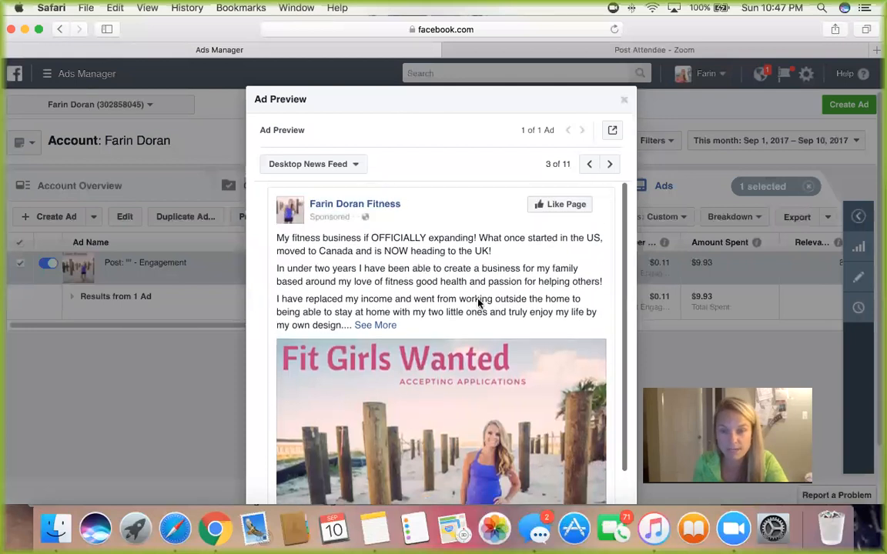
Step: View the previewed ad as a Facebook post with comments, read its text and comments, and close the post
{"action": "left_click", "coordinate": [613, 133]}
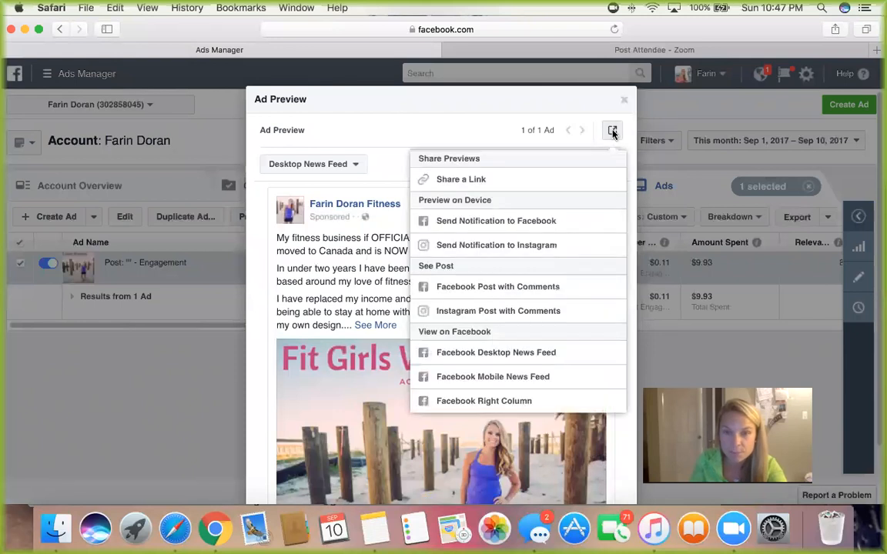
{"action": "left_click", "coordinate": [502, 287]}
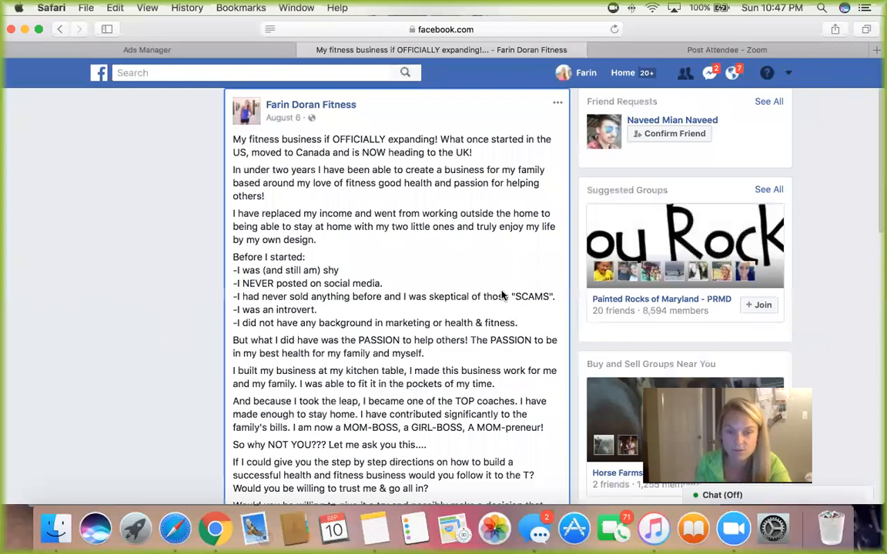
{"action": "scroll", "coordinate": [471, 295], "scroll_direction": "down", "scroll_amount": 10}
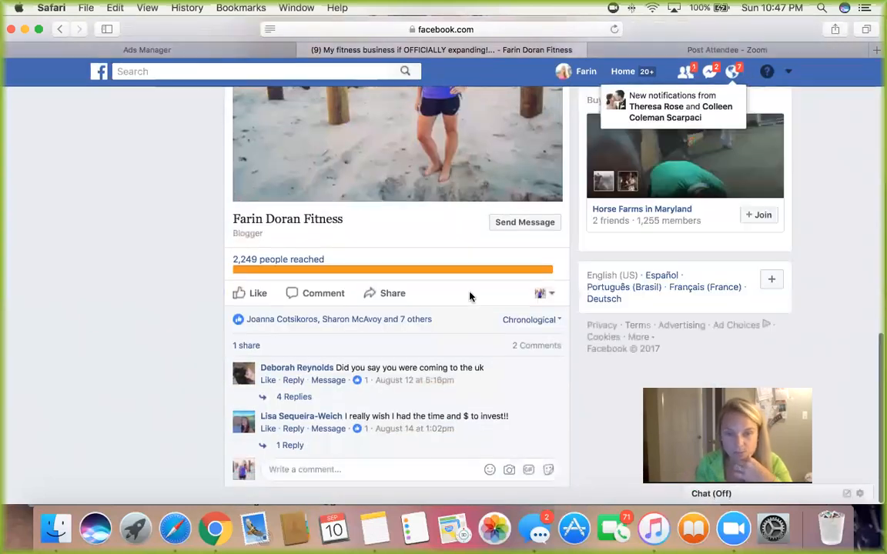
{"action": "mouse_move", "coordinate": [397, 328]}
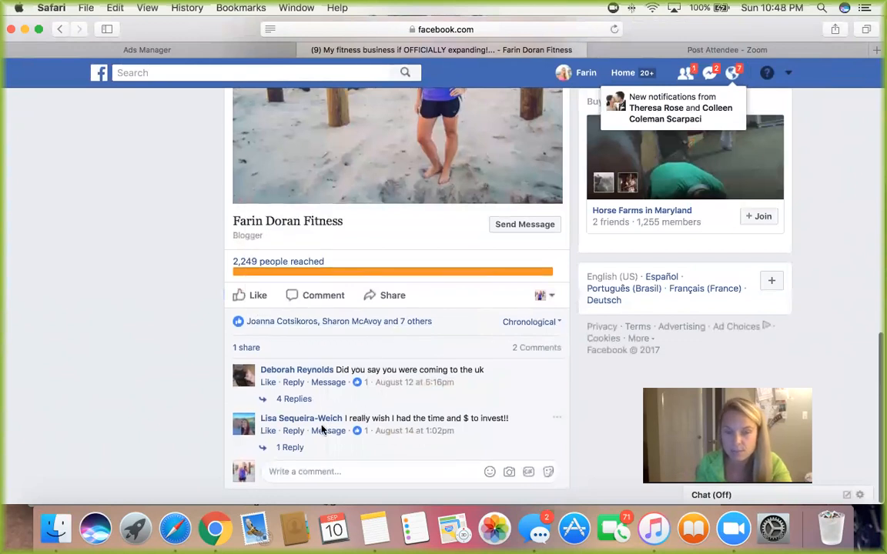
{"action": "scroll", "coordinate": [322, 429], "scroll_direction": "up", "scroll_amount": 5}
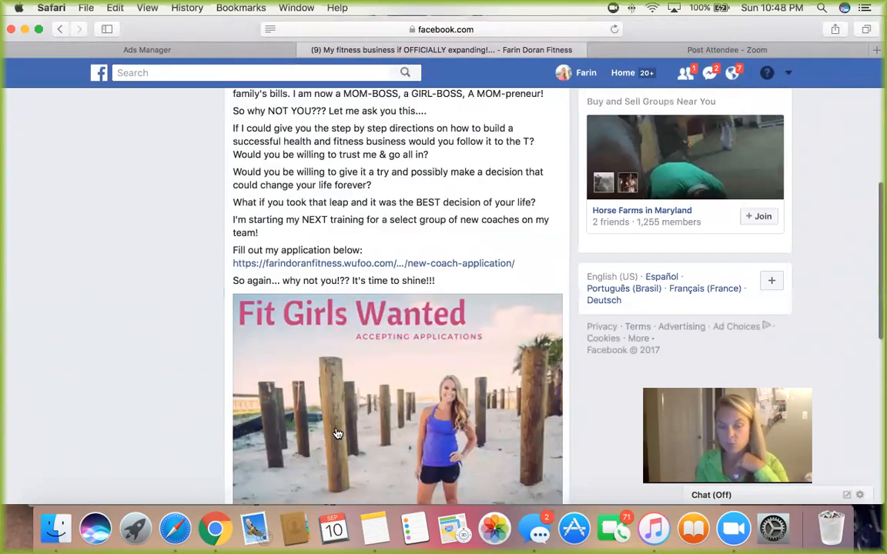
{"action": "scroll", "coordinate": [337, 434], "scroll_direction": "up", "scroll_amount": 5}
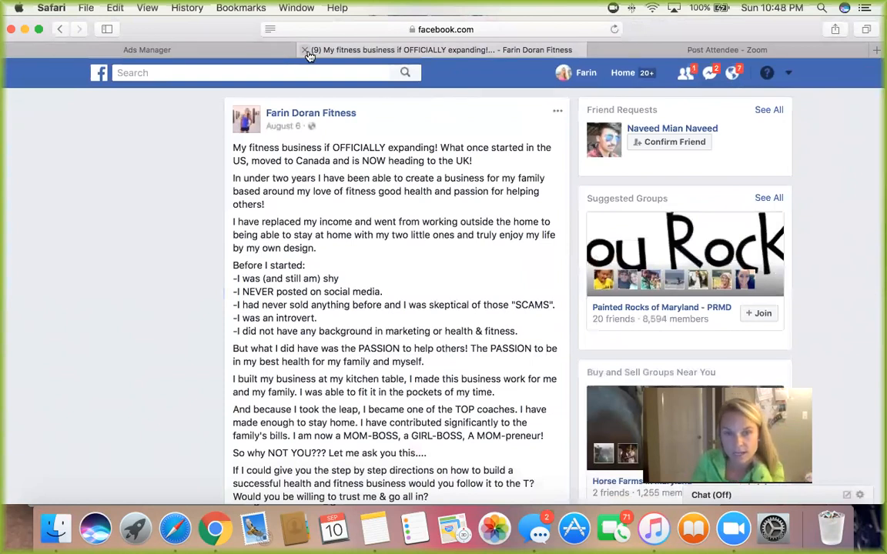
{"action": "left_click", "coordinate": [305, 51]}
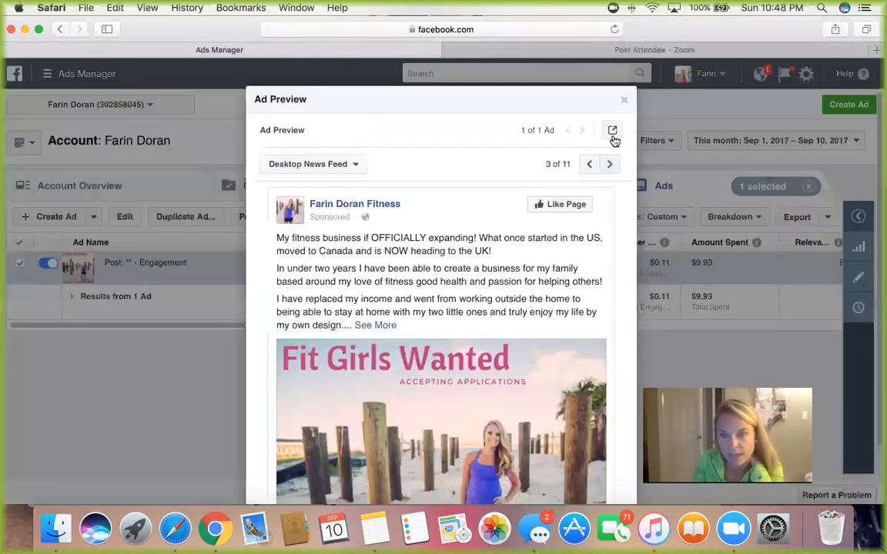
Step: View the previewed ad as an Instagram post, read its full caption and check its likes, and close the post
{"action": "left_click", "coordinate": [612, 136]}
{"action": "left_click", "coordinate": [508, 313]}
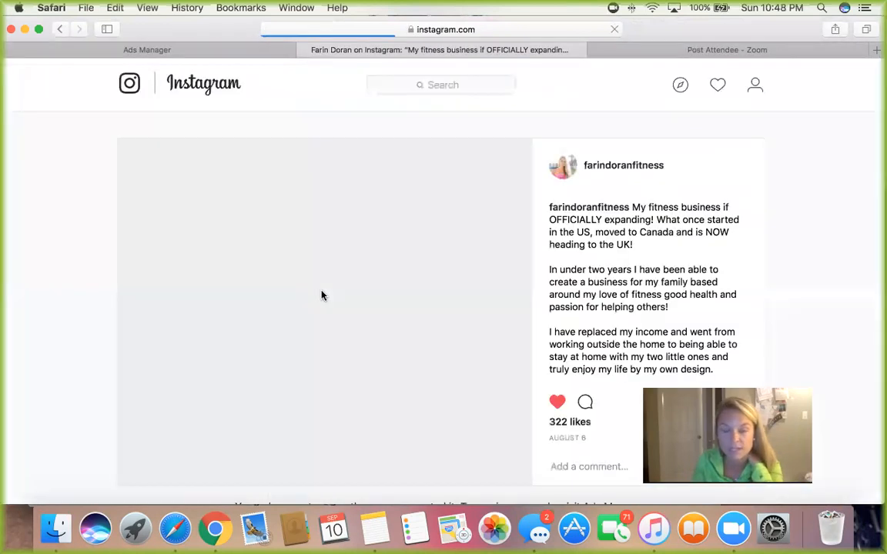
{"action": "scroll", "coordinate": [322, 296], "scroll_direction": "down", "scroll_amount": 2}
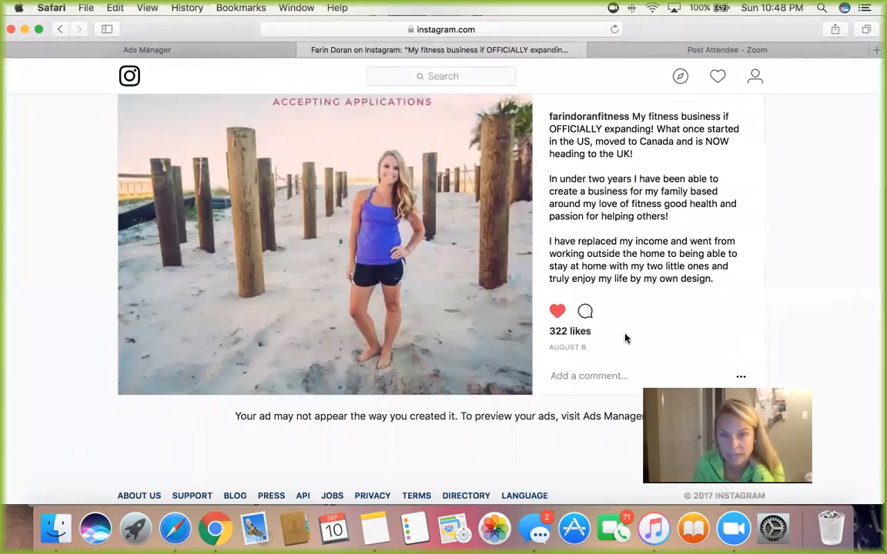
{"action": "scroll", "coordinate": [625, 336], "scroll_direction": "down", "scroll_amount": 5}
{"action": "scroll", "coordinate": [625, 336], "scroll_direction": "down", "scroll_amount": 5}
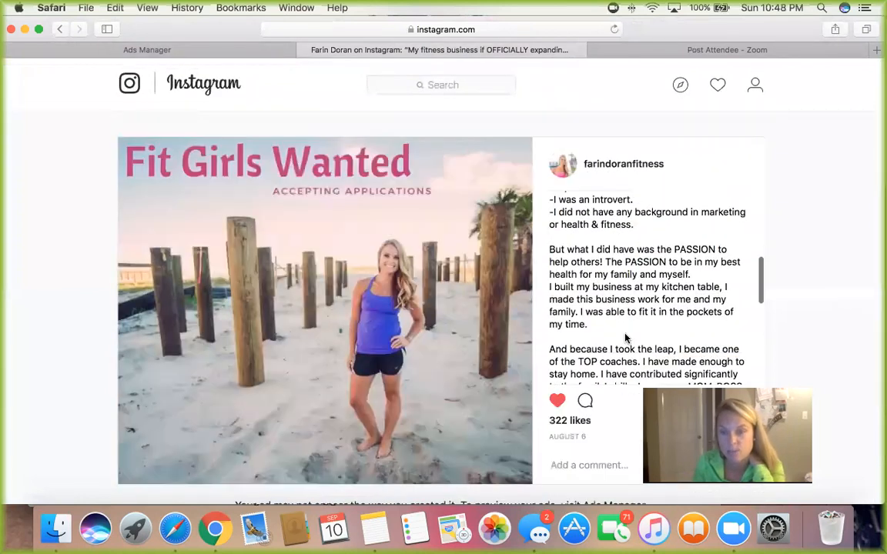
{"action": "scroll", "coordinate": [824, 293], "scroll_direction": "down", "scroll_amount": 3}
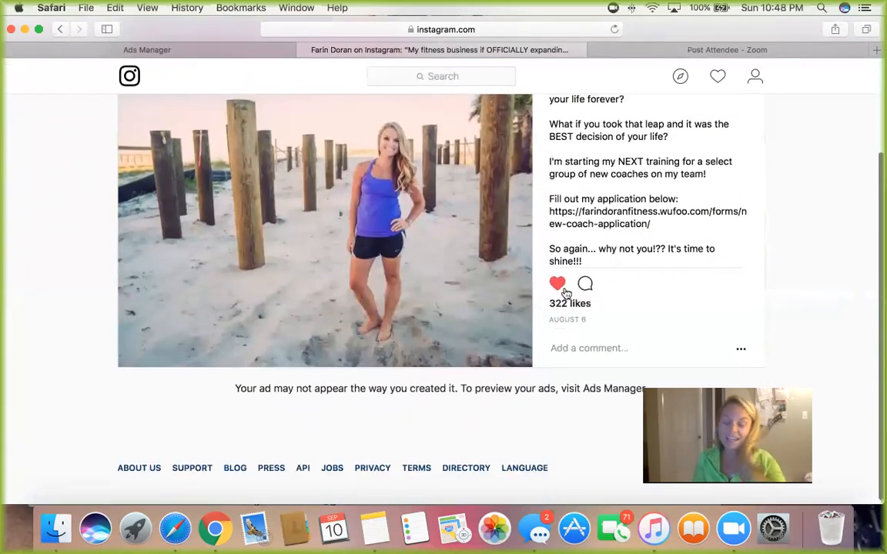
{"action": "scroll", "coordinate": [566, 293], "scroll_direction": "up", "scroll_amount": 3}
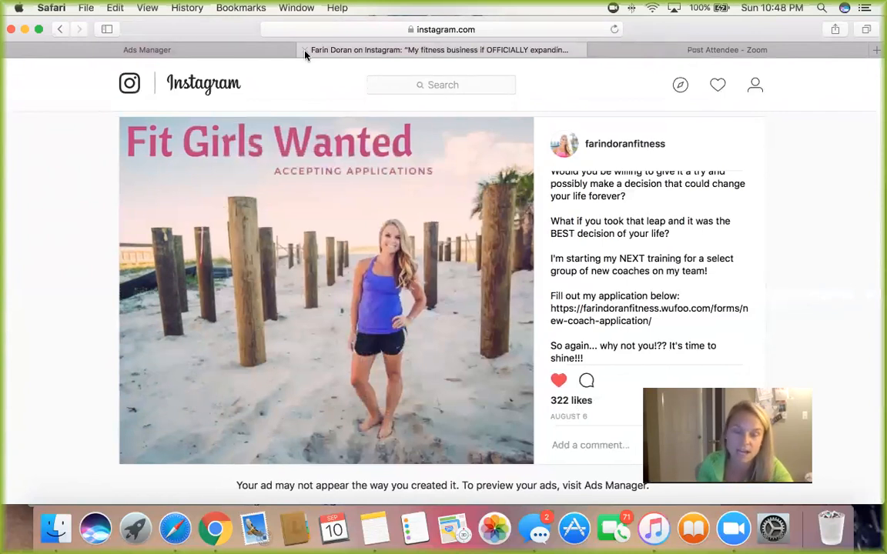
{"action": "left_click", "coordinate": [305, 50]}
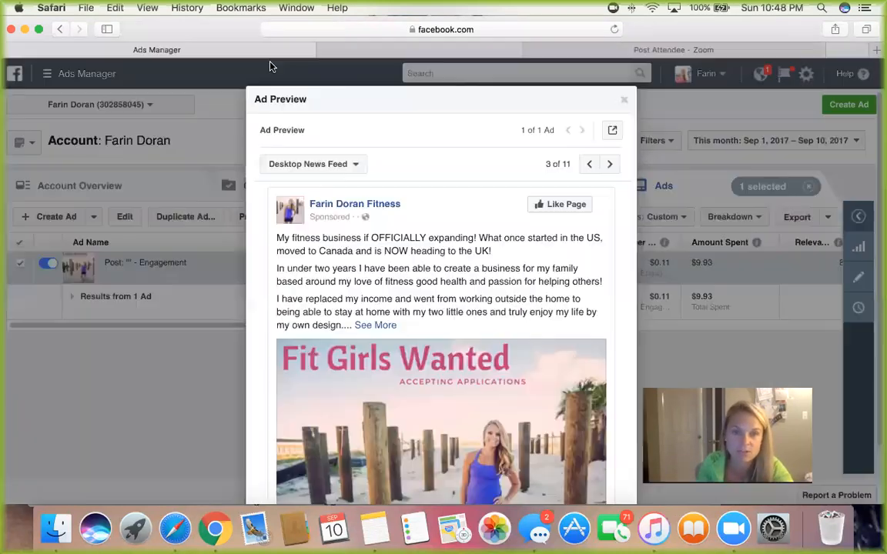
Step: Close the ad preview and return to the main Ads Manager list of the account's campaigns
{"action": "left_click", "coordinate": [625, 105]}
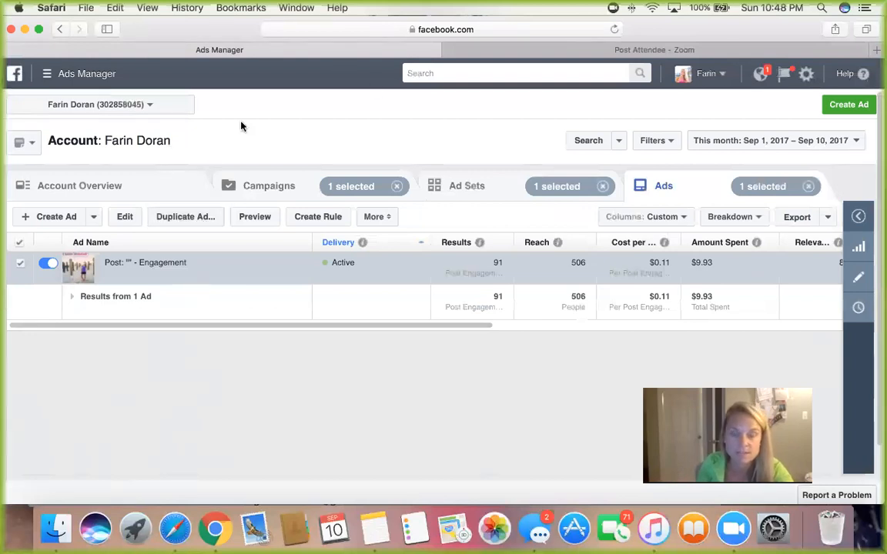
{"action": "left_click", "coordinate": [100, 76]}
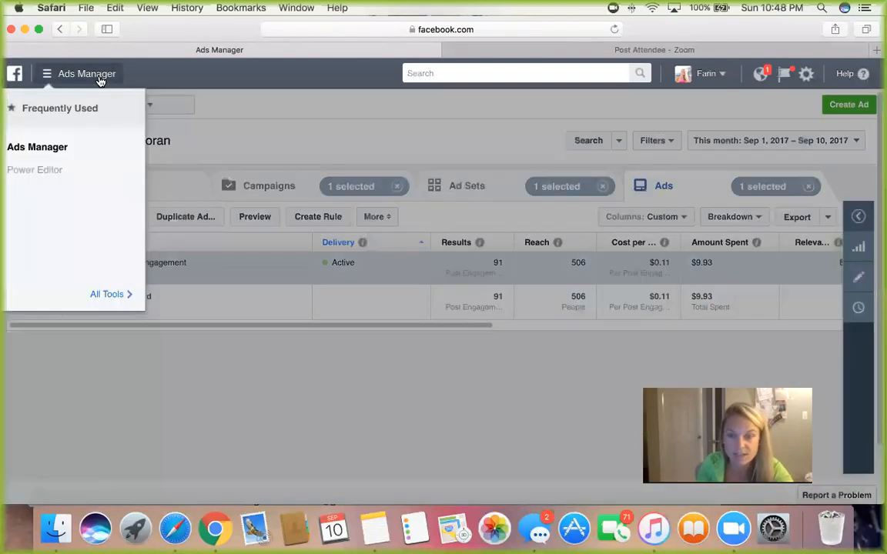
{"action": "left_click", "coordinate": [55, 147]}
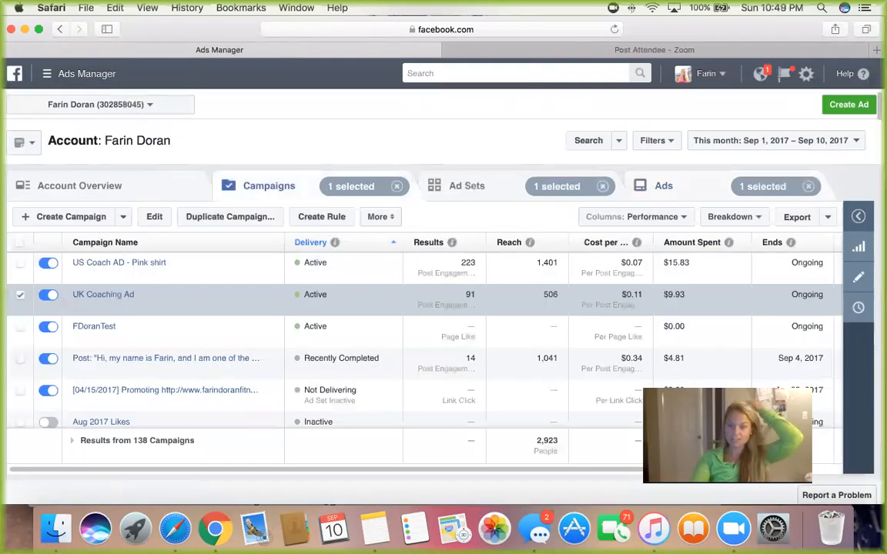
{"action": "scroll", "coordinate": [832, 452], "scroll_direction": "right", "scroll_amount": 2}
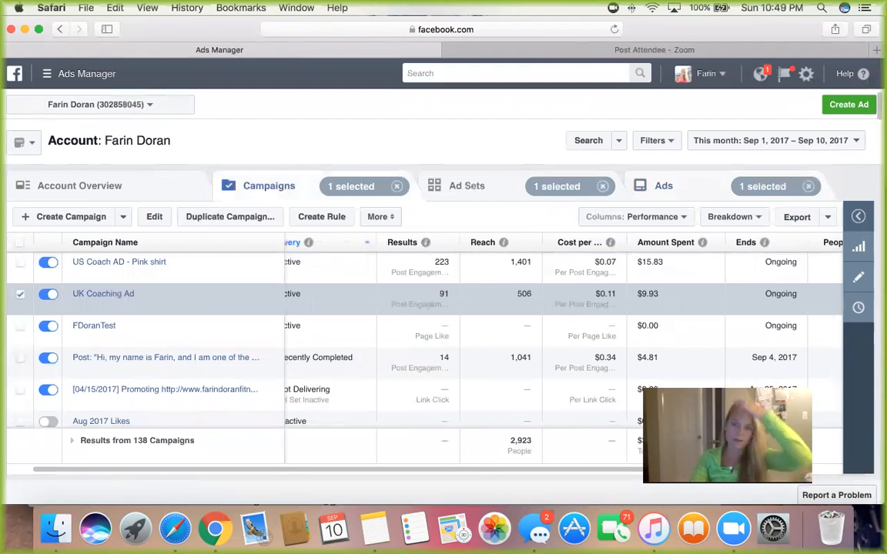